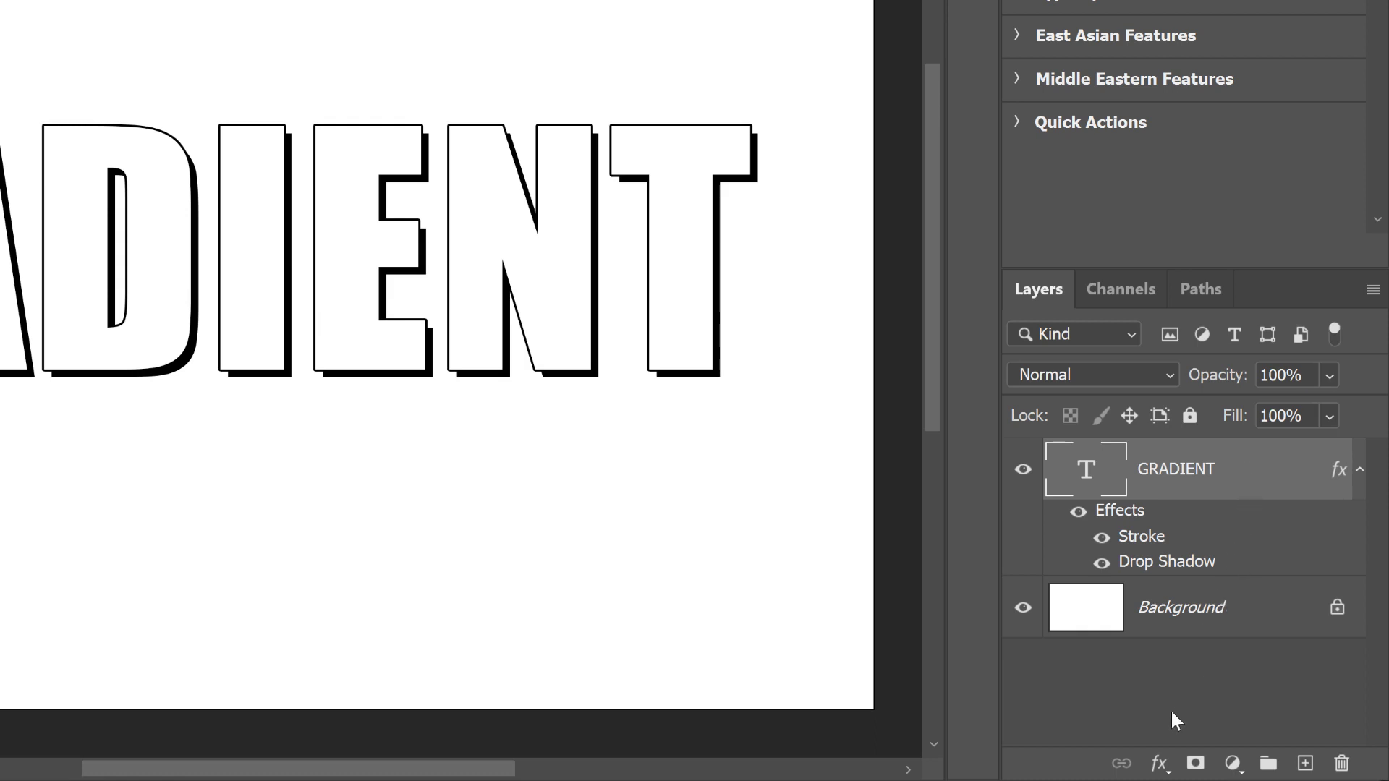
# Add a Gradient Overlay to the text using the orange-to-yellow preset from Oranges.
pyautogui.click(1159, 765)
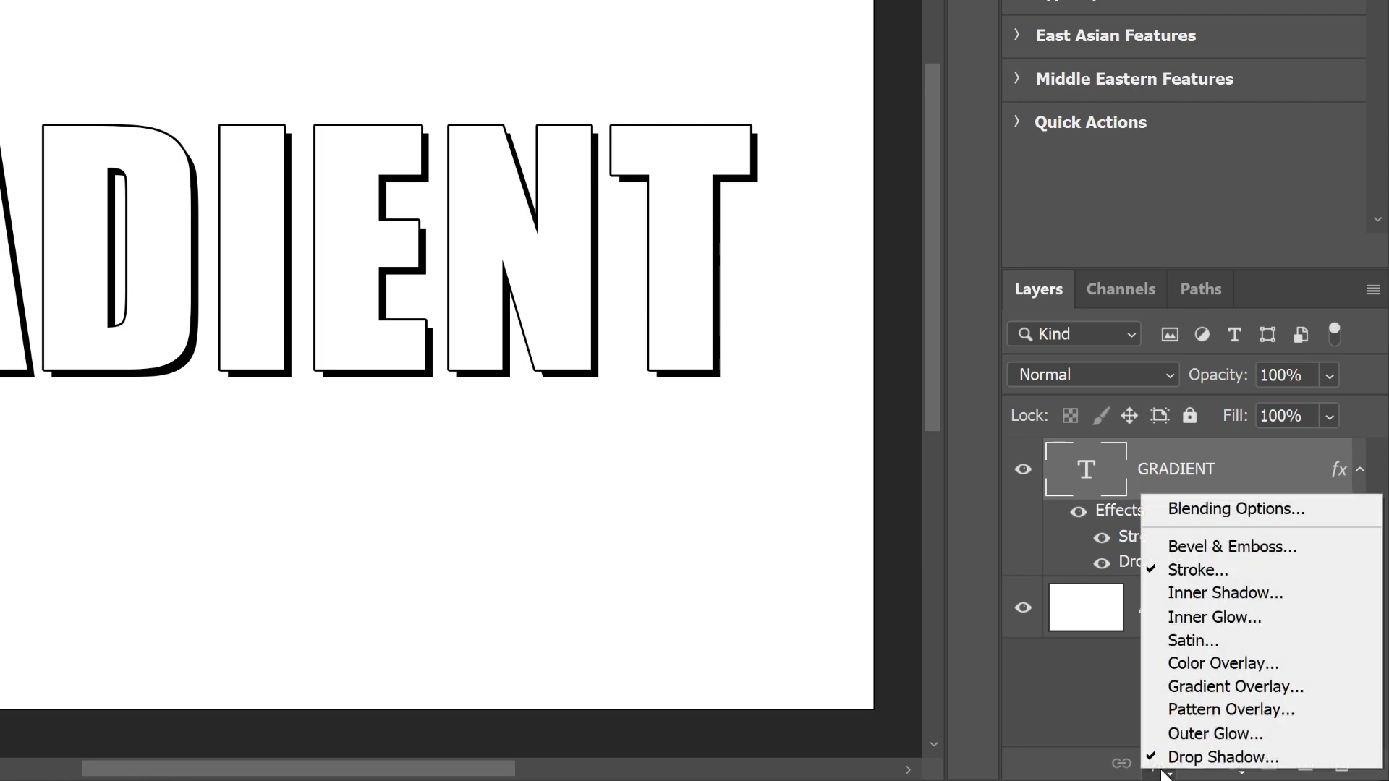
pyautogui.click(1322, 691)
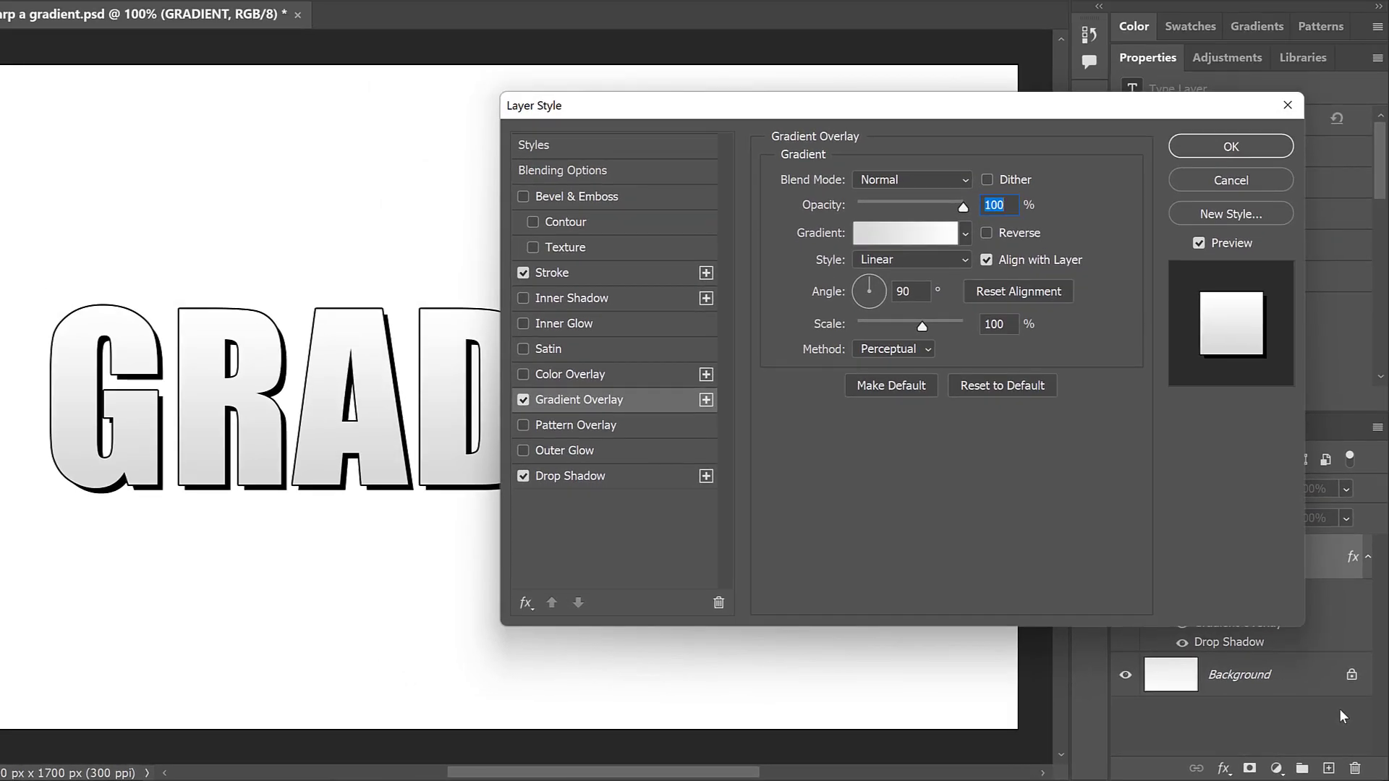
pyautogui.click(966, 235)
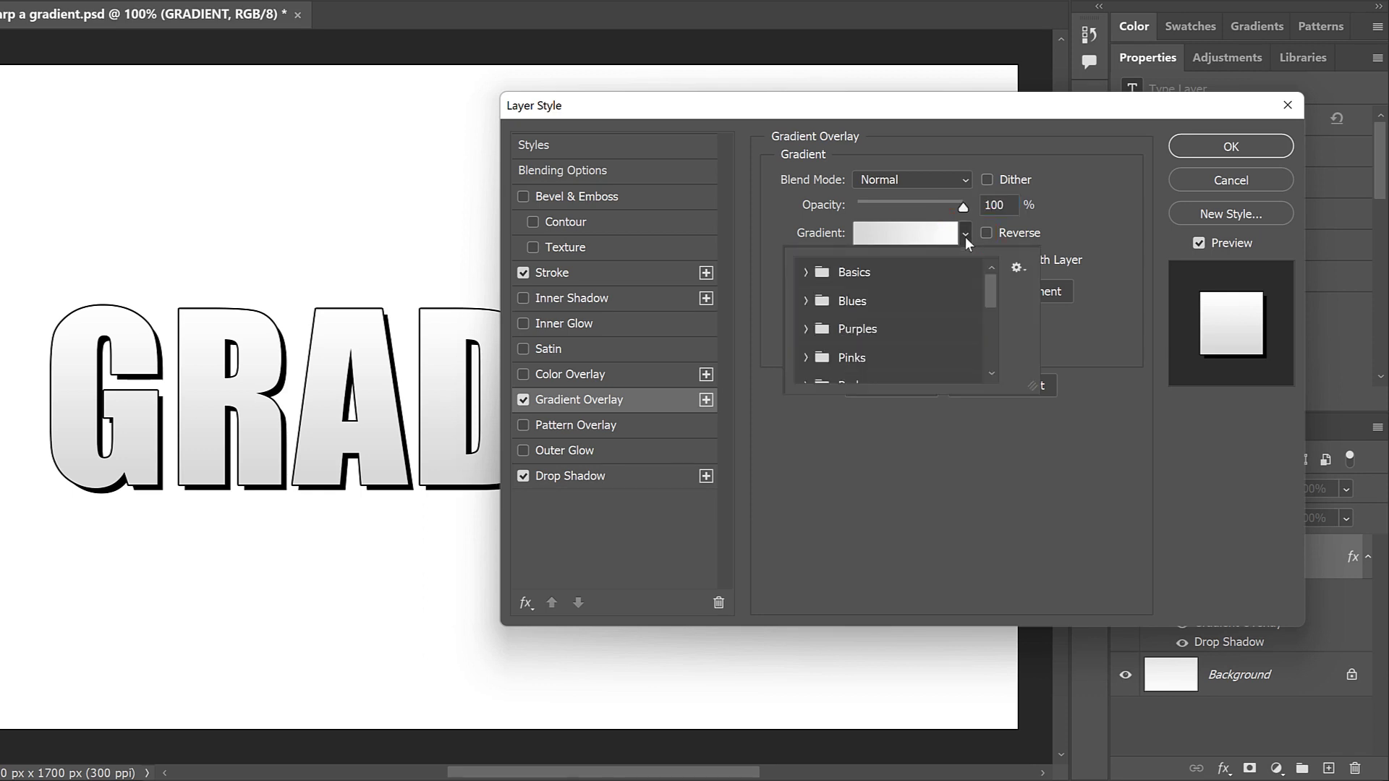
pyautogui.moveTo(989, 287)
pyautogui.mouseDown()
pyautogui.moveTo(992, 346)
pyautogui.moveTo(994, 317)
pyautogui.mouseUp()
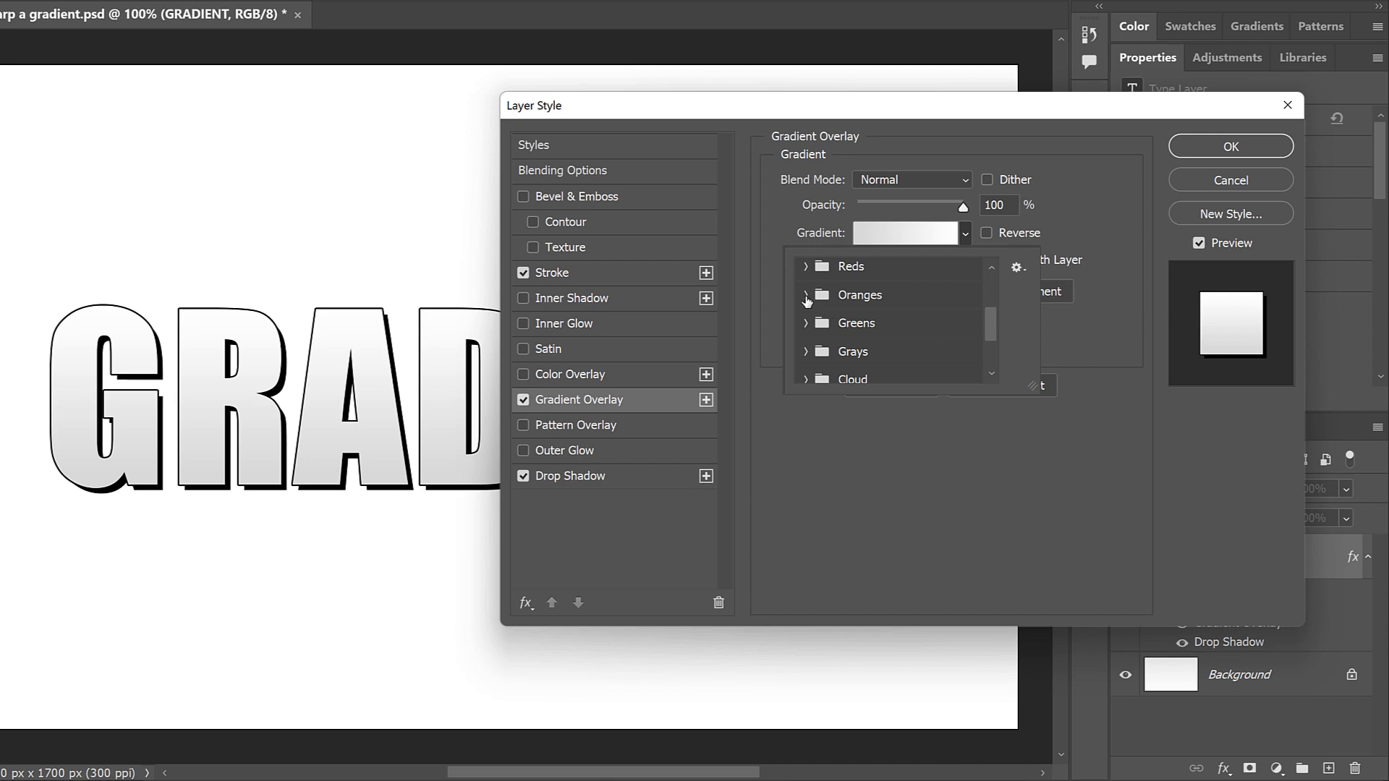
pyautogui.click(808, 297)
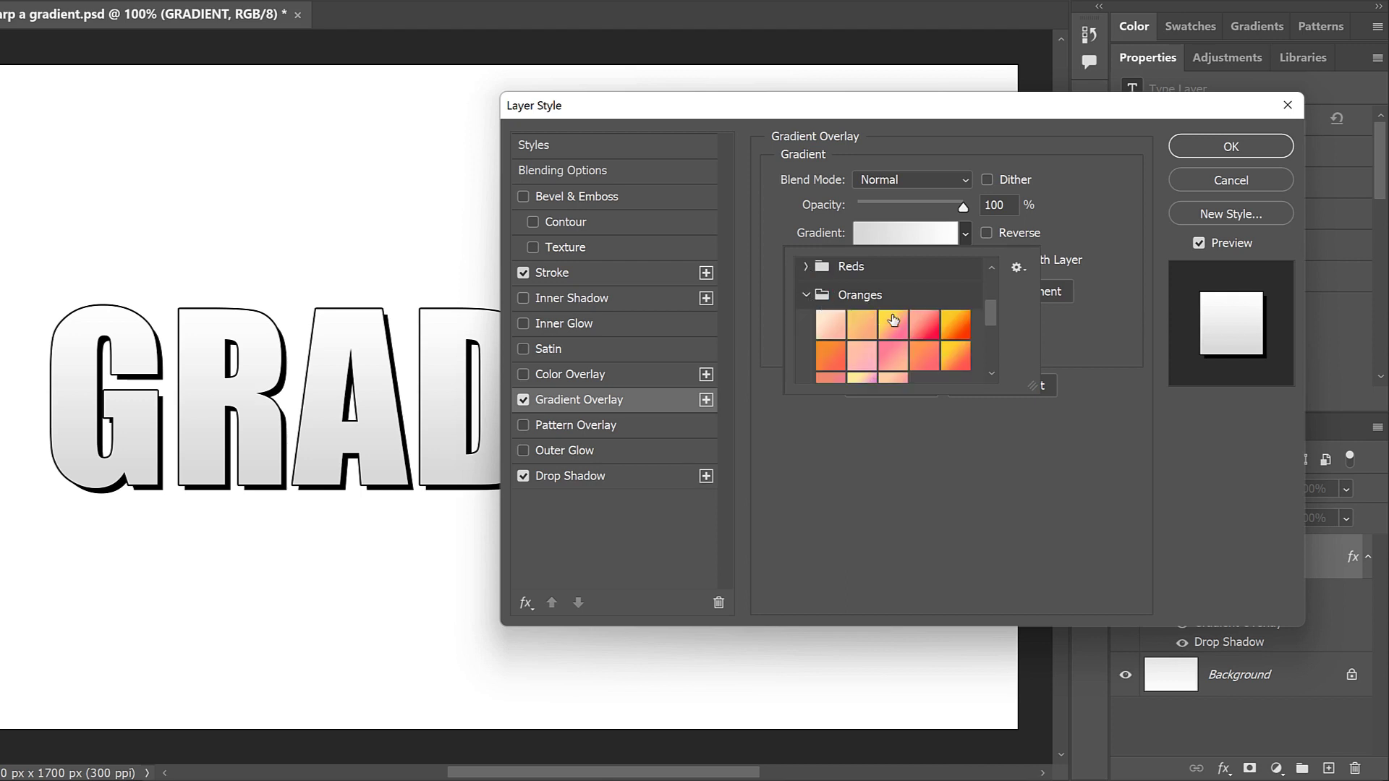
pyautogui.moveTo(991, 310); pyautogui.dragTo(992, 319)
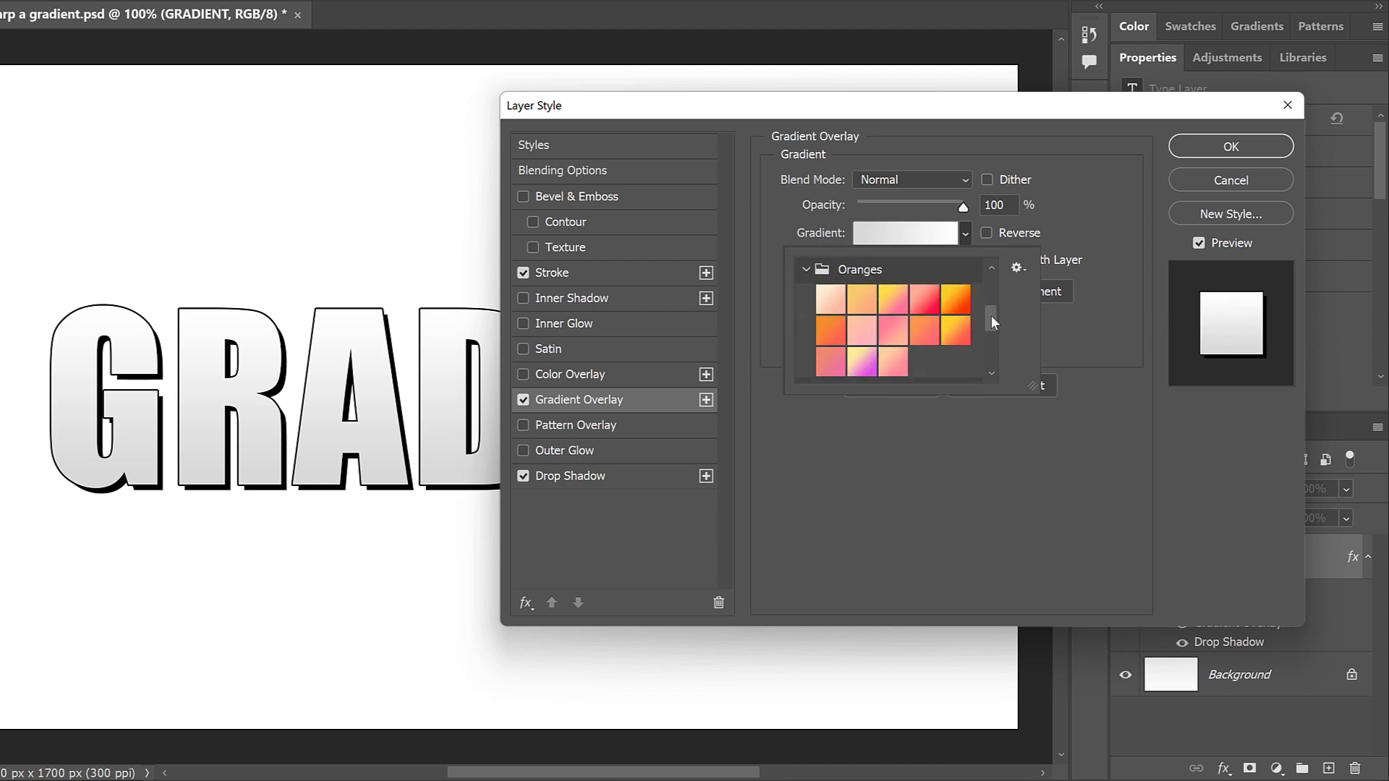
pyautogui.click(956, 300)
pyautogui.doubleClick(956, 301)
# Set the gradient overlay style to Reflected and confirm the layer style.
pyautogui.moveTo(821, 109); pyautogui.dragTo(859, 235)
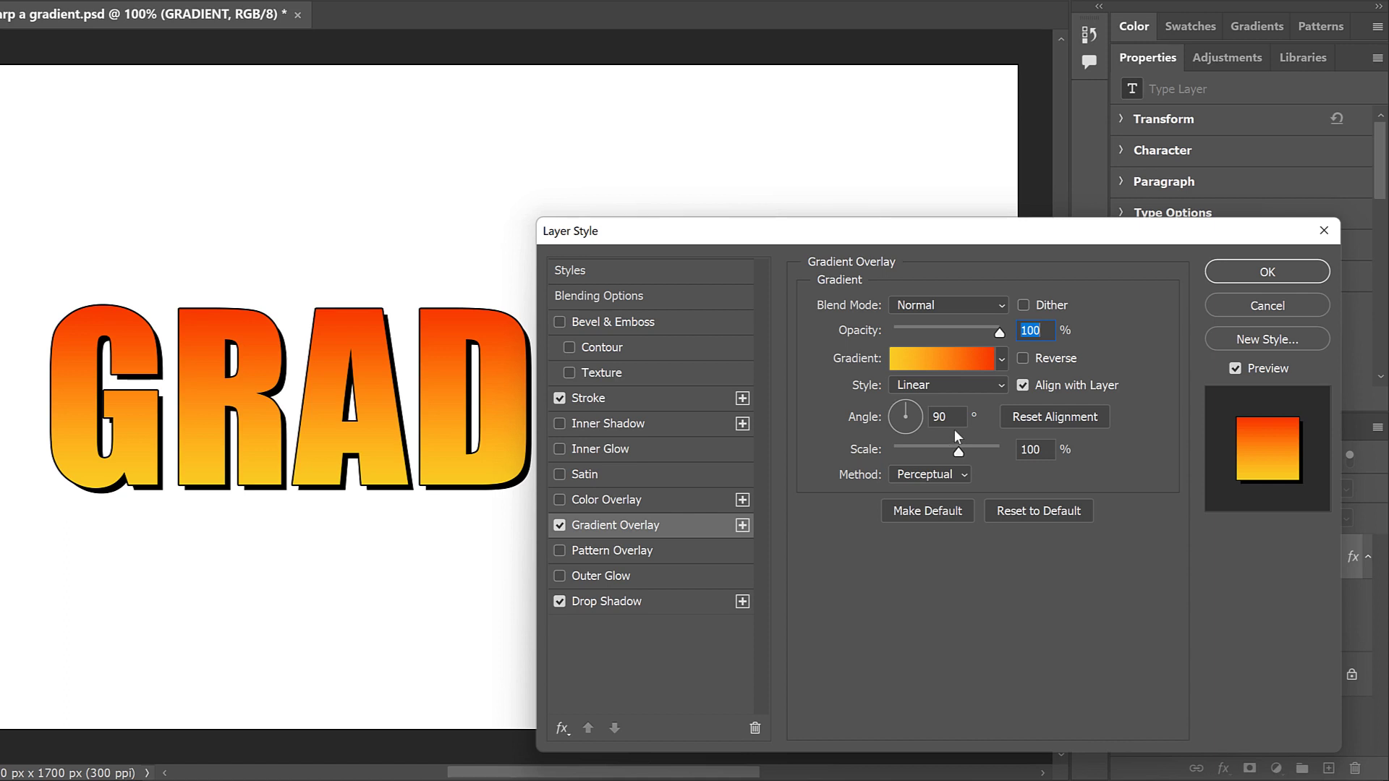
pyautogui.click(1003, 387)
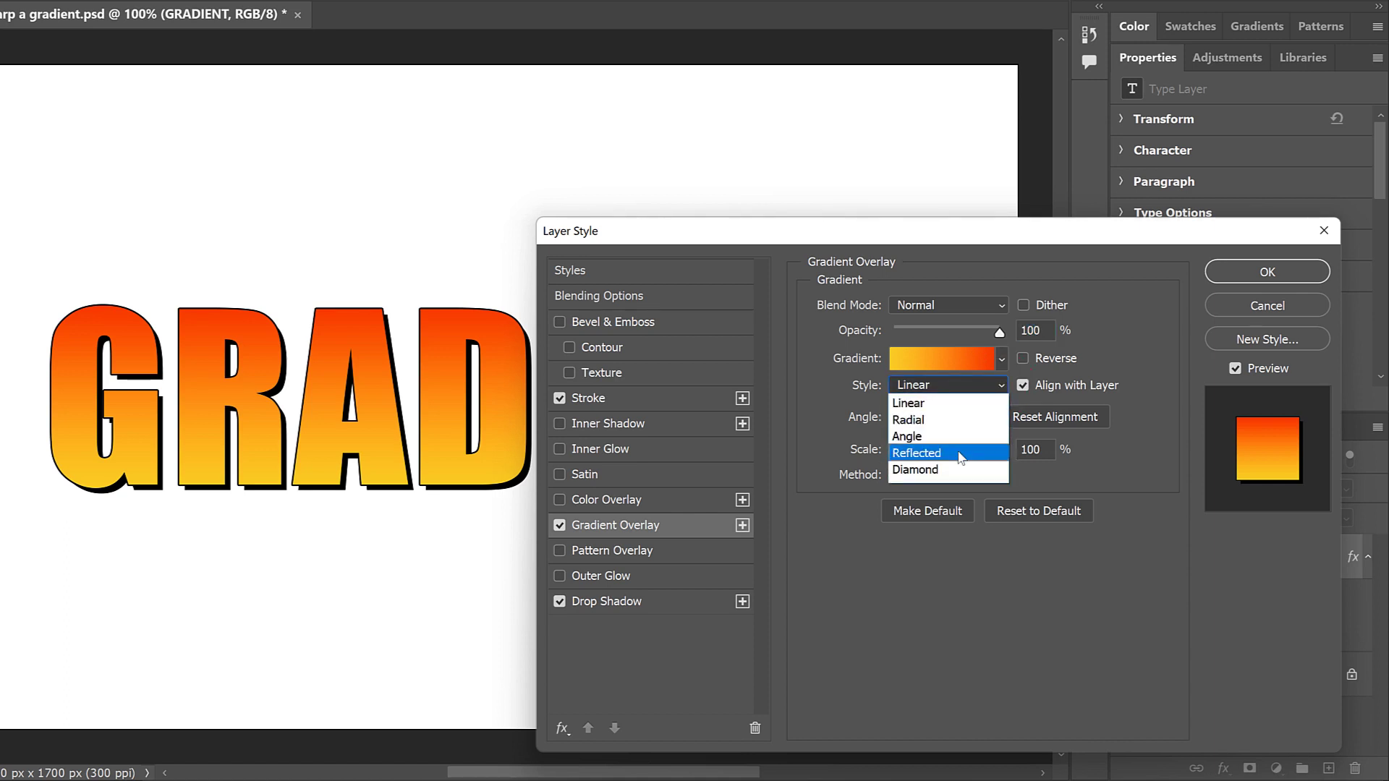
pyautogui.click(960, 455)
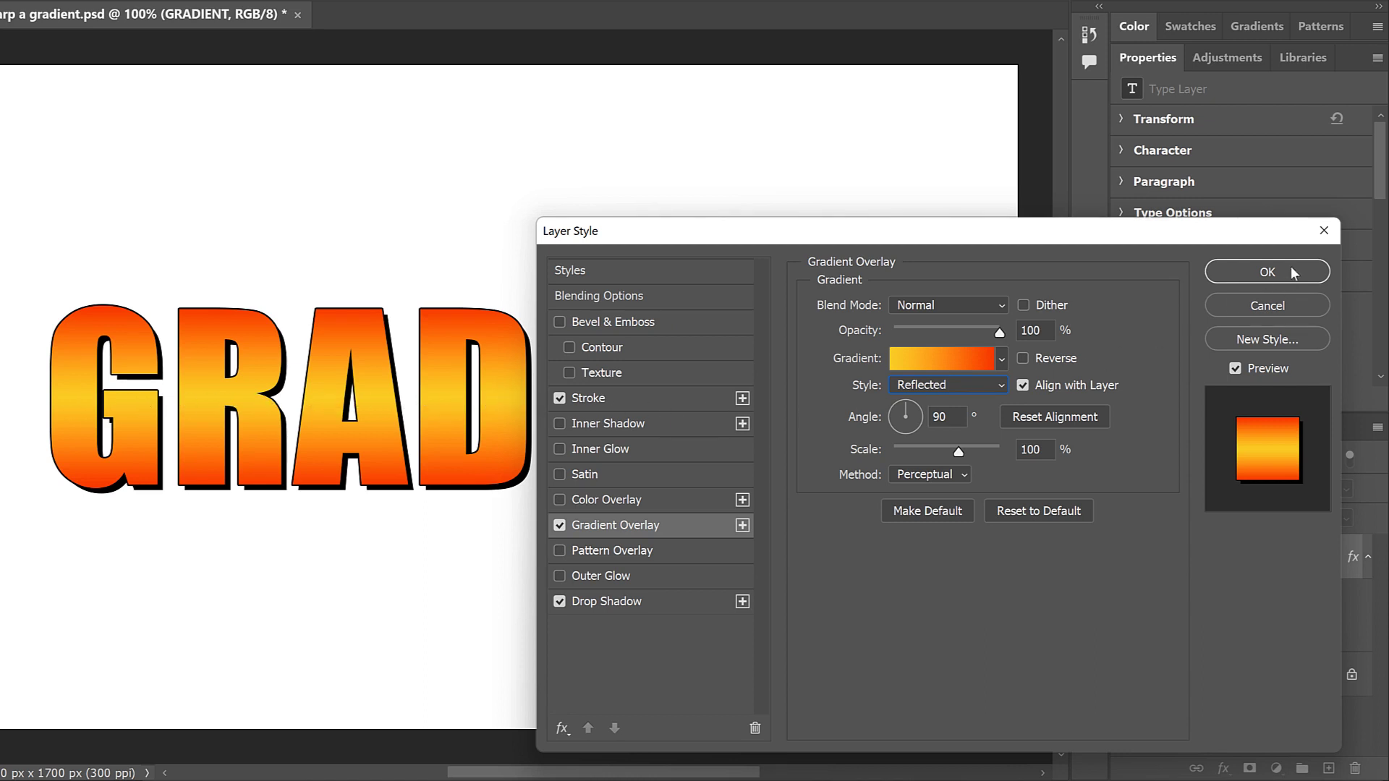
pyautogui.click(1268, 272)
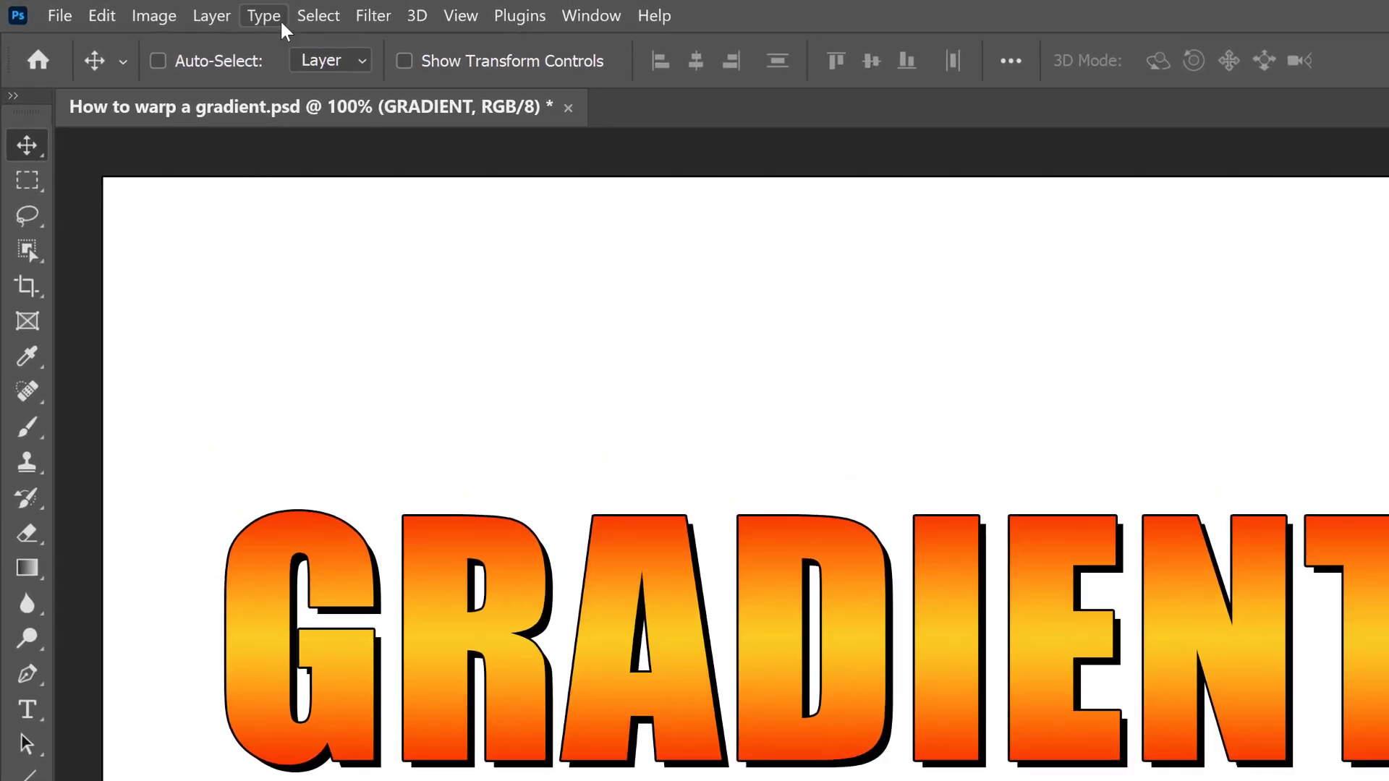
# Apply the Arch warp style to the GRADIENT text through Type > Warp Text.
pyautogui.click(281, 21)
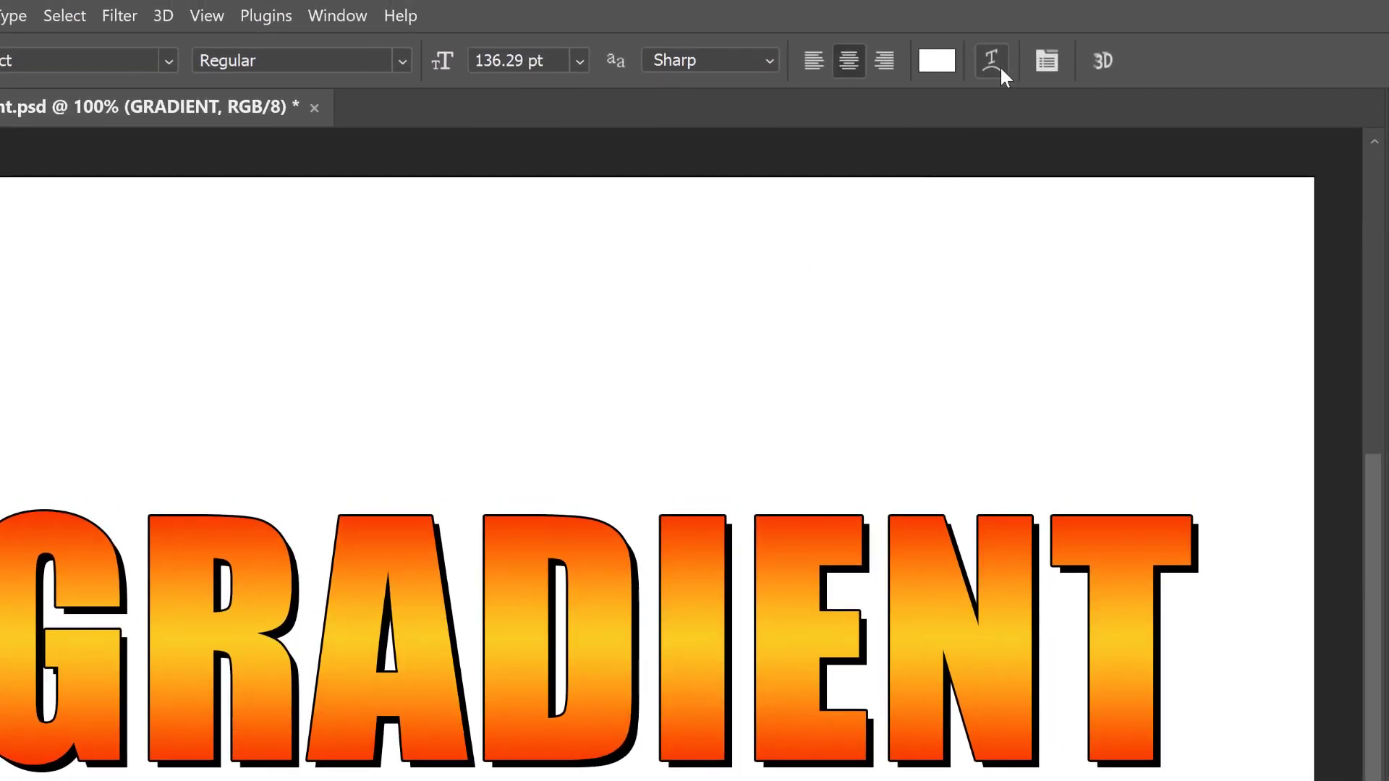
pyautogui.click(1001, 68)
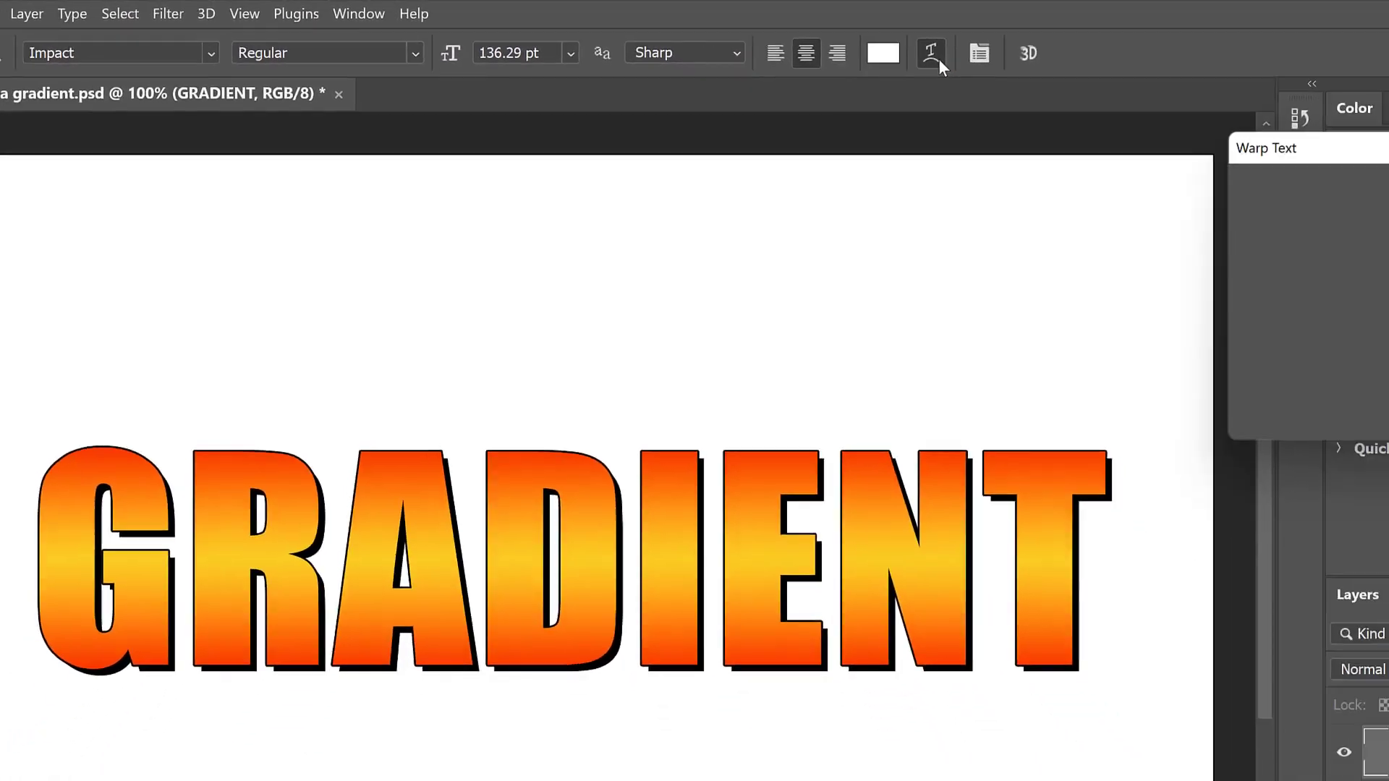
pyautogui.moveTo(1336, 144); pyautogui.dragTo(1006, 144)
pyautogui.moveTo(890, 107); pyautogui.dragTo(837, 103)
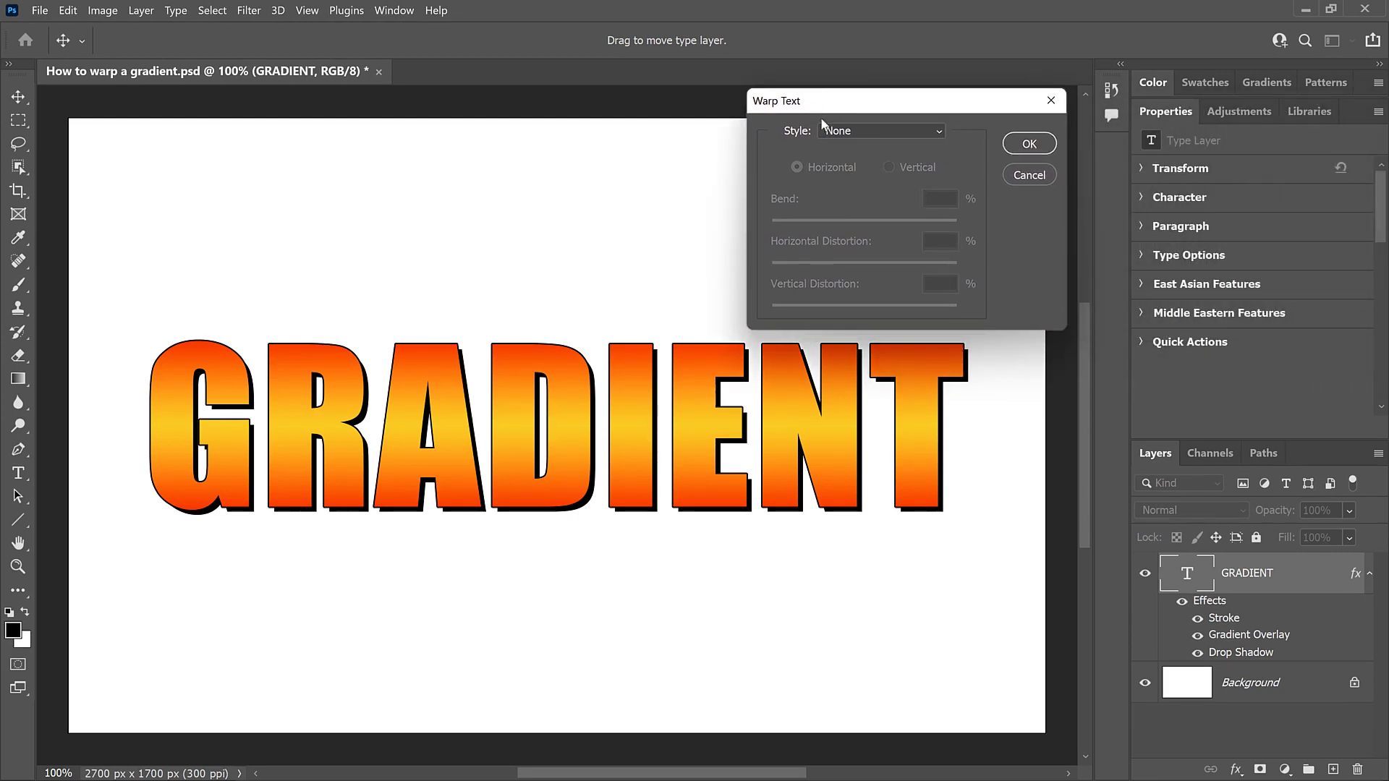
pyautogui.click(889, 130)
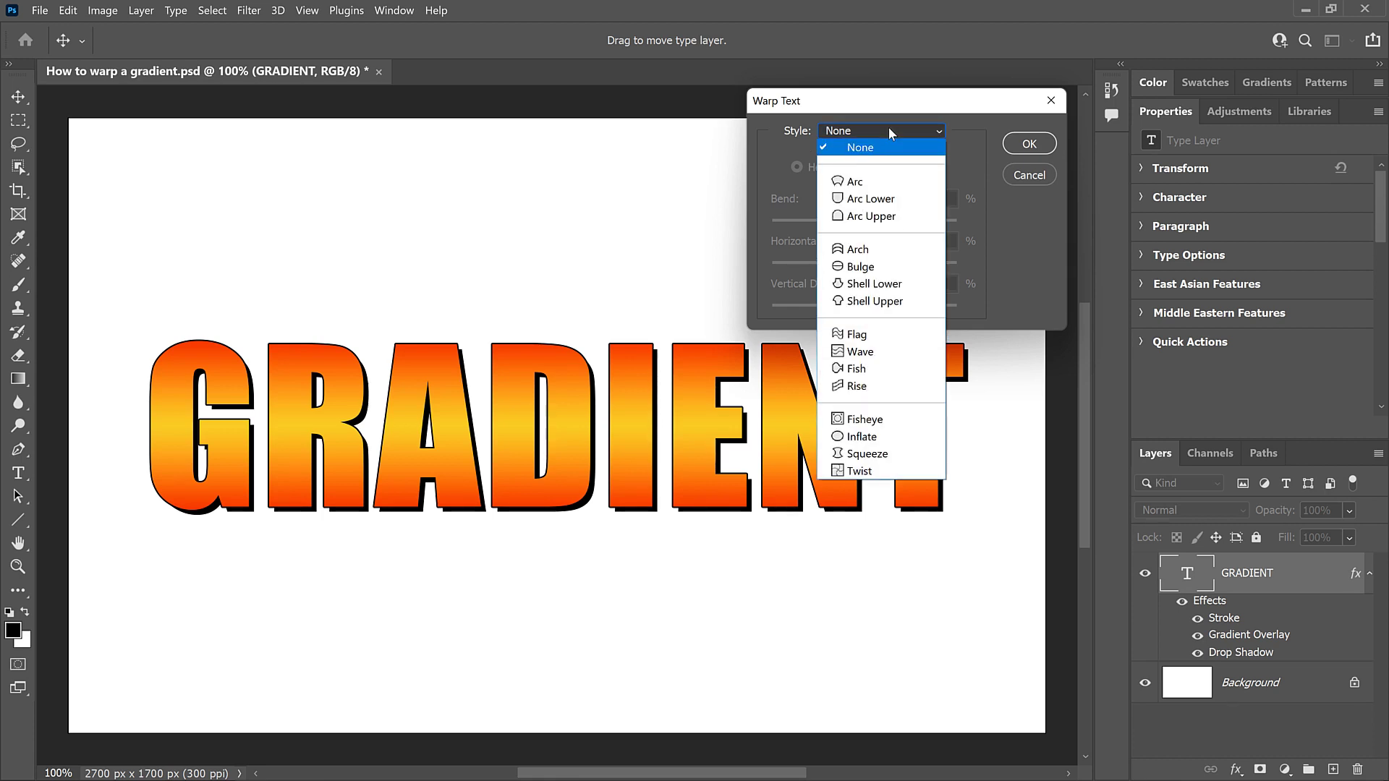
pyautogui.click(884, 250)
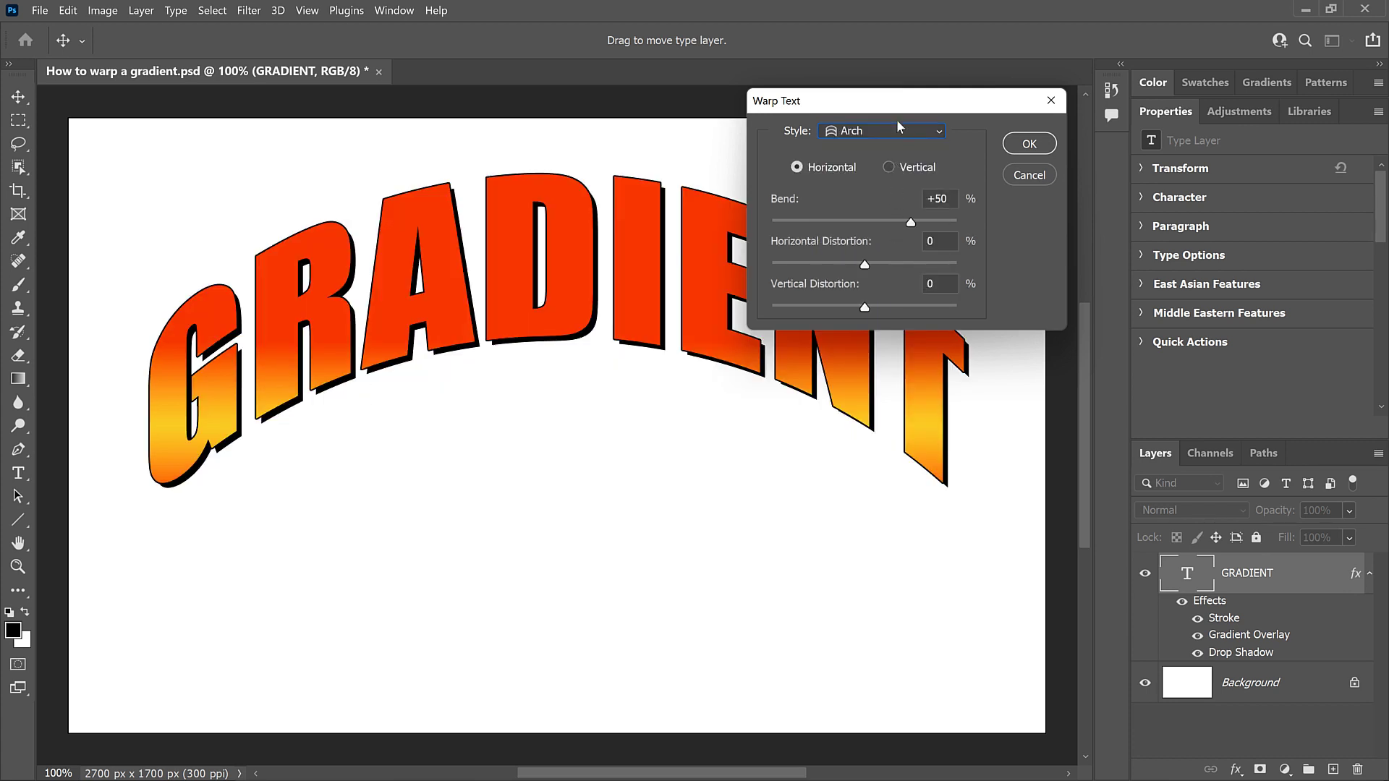
# Keep the arch Horizontal, set Bend to +30, and confirm the warp.
pyautogui.moveTo(898, 102); pyautogui.dragTo(1152, 95)
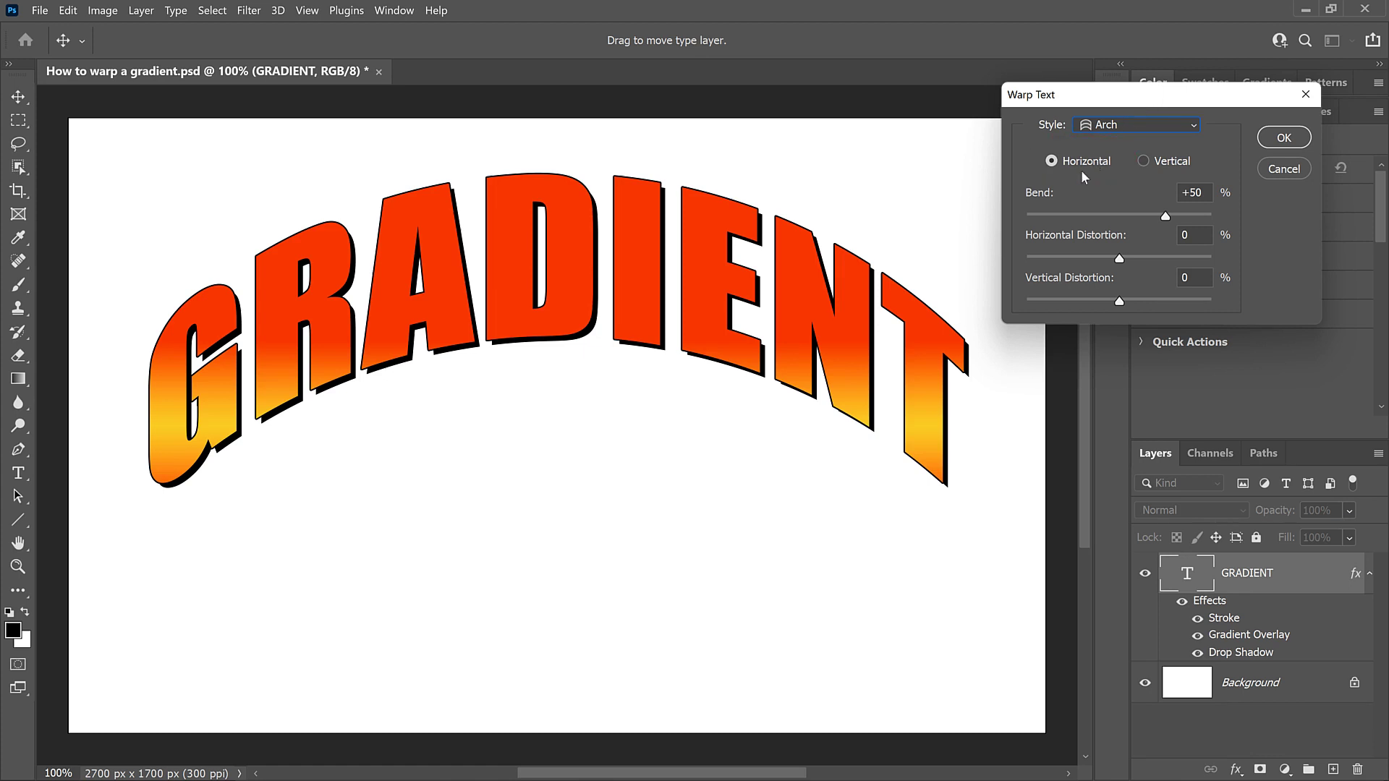
pyautogui.click(1144, 161)
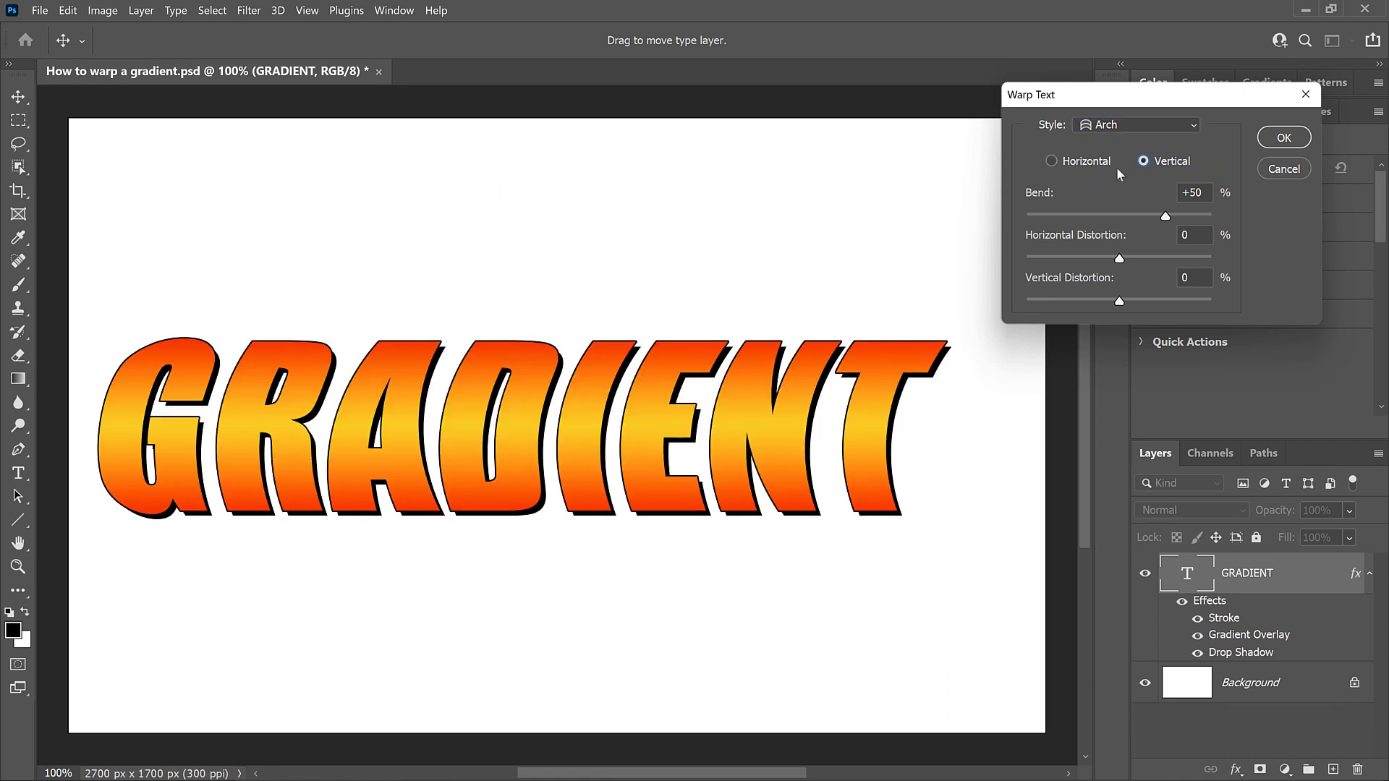
pyautogui.click(1052, 160)
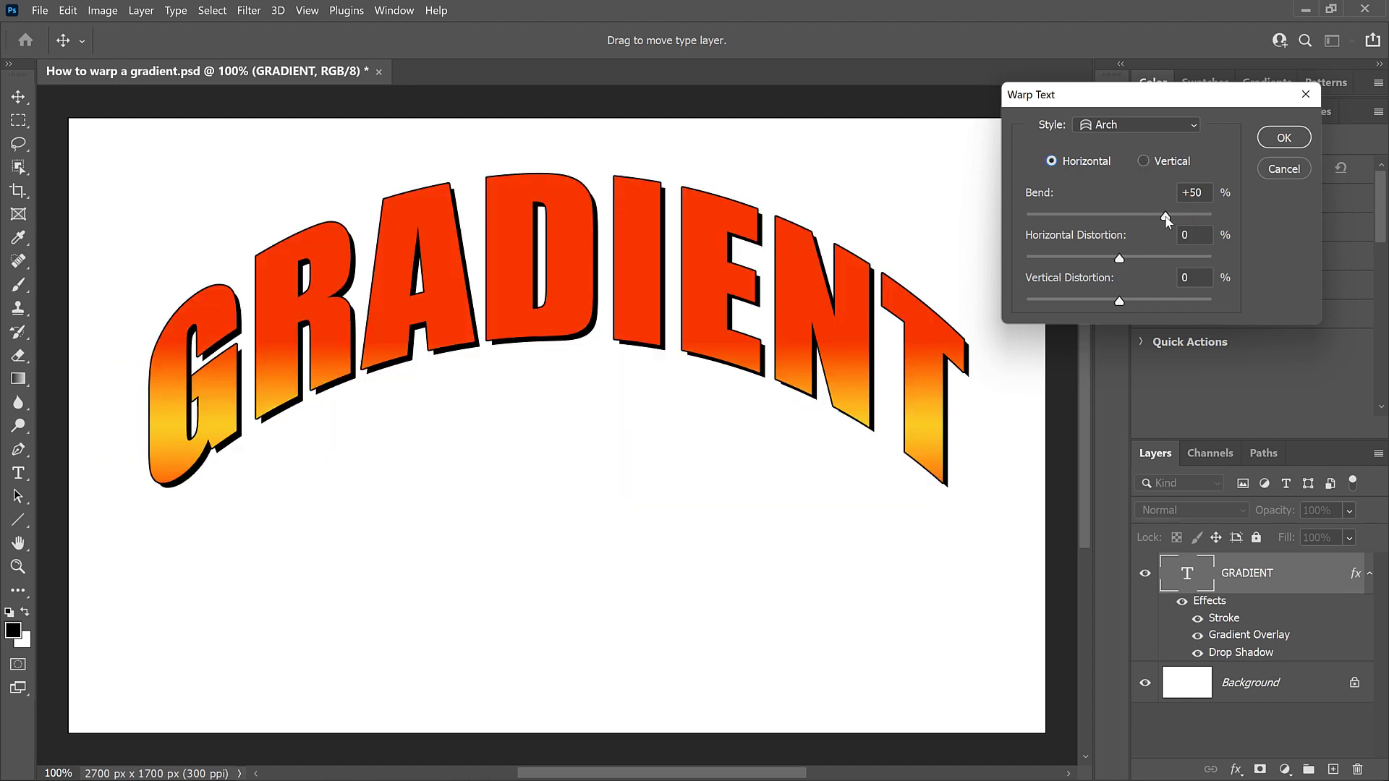
pyautogui.moveTo(1165, 216); pyautogui.dragTo(1147, 217)
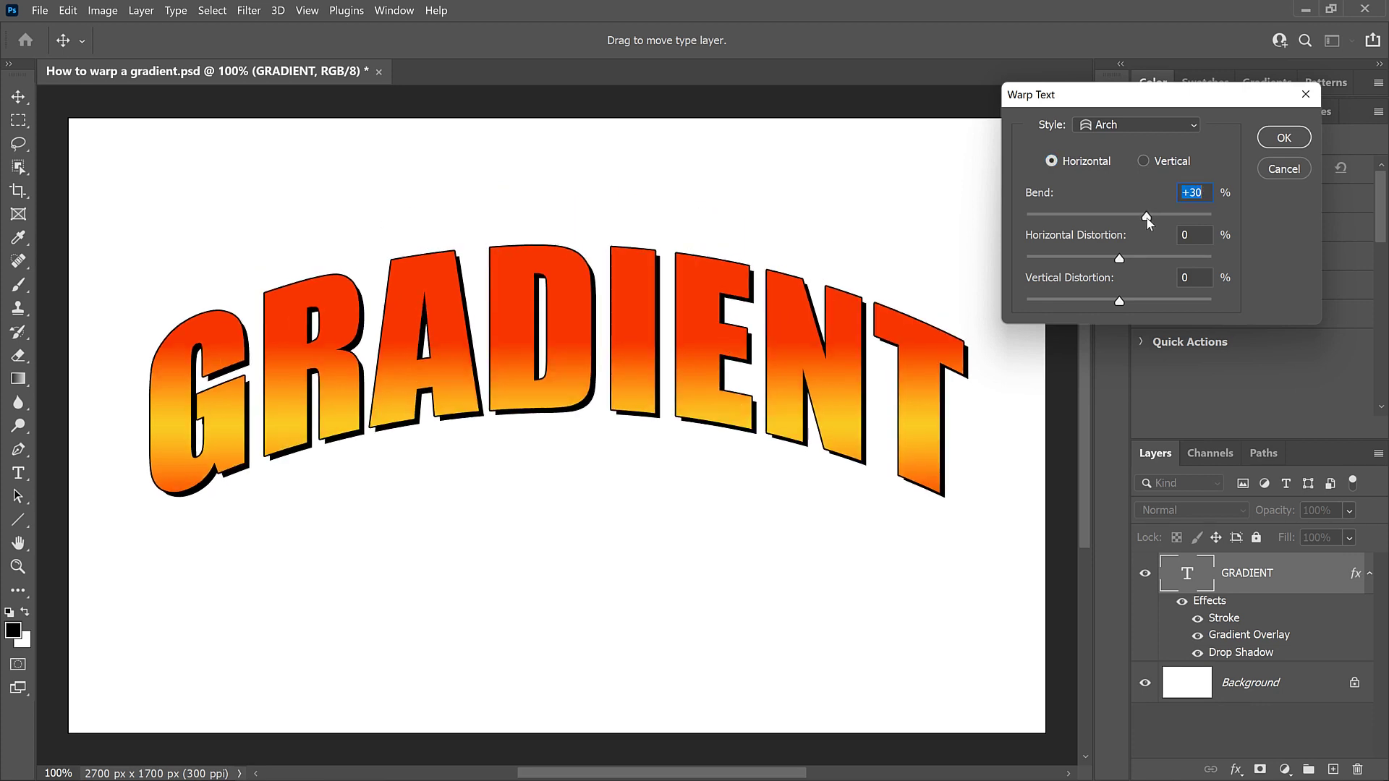
pyautogui.click(1285, 138)
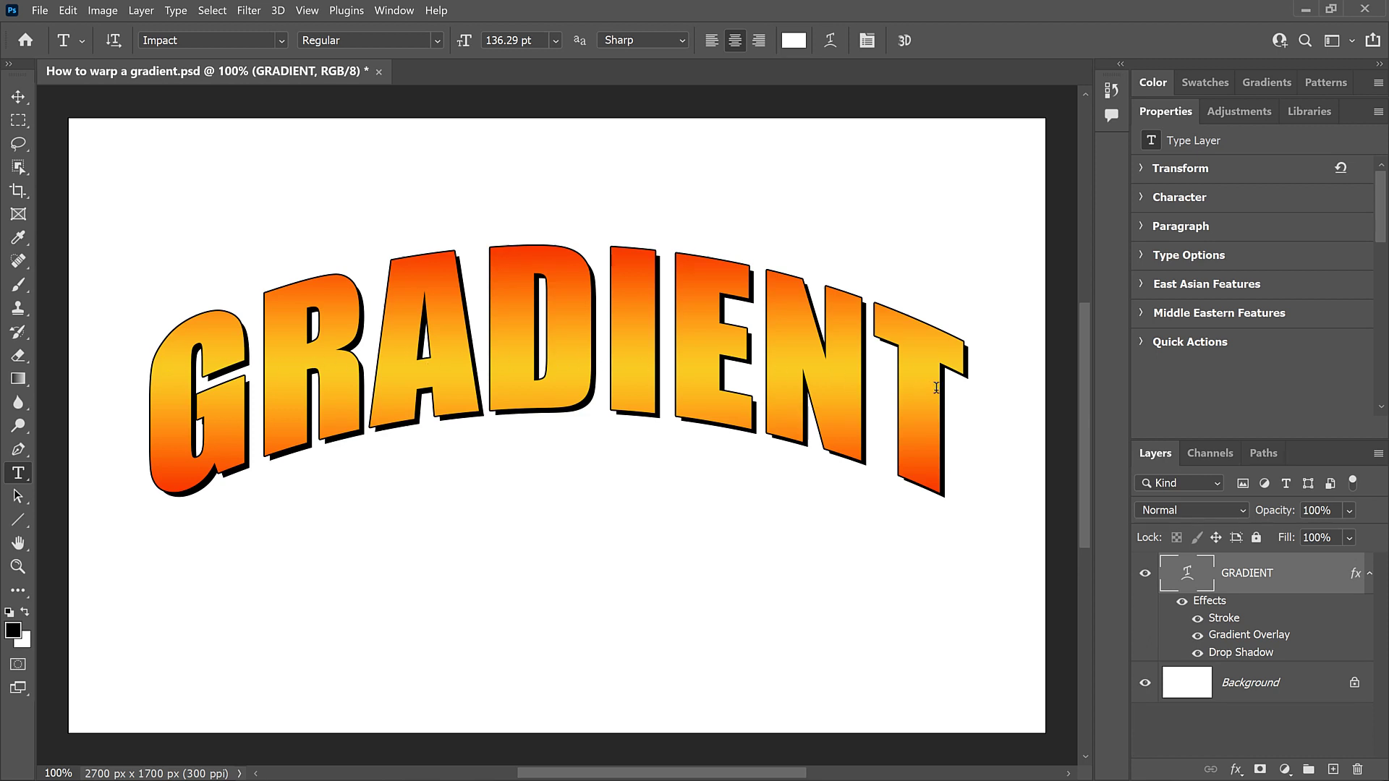
# Preview the Gradient Overlay at 10% scale, then cancel to keep the original gradient.
pyautogui.doubleClick(1254, 643)
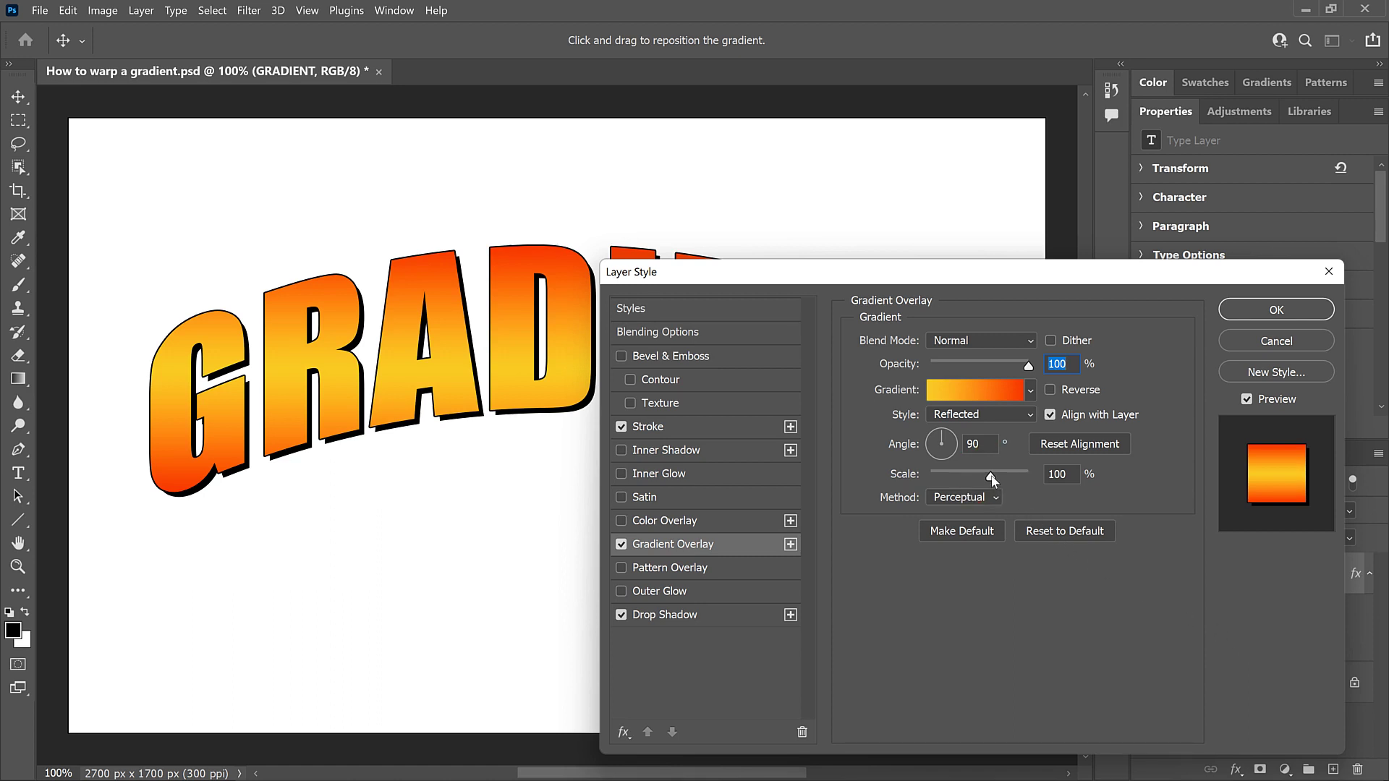
pyautogui.moveTo(992, 479); pyautogui.dragTo(930, 479)
pyautogui.moveTo(887, 272); pyautogui.dragTo(919, 522)
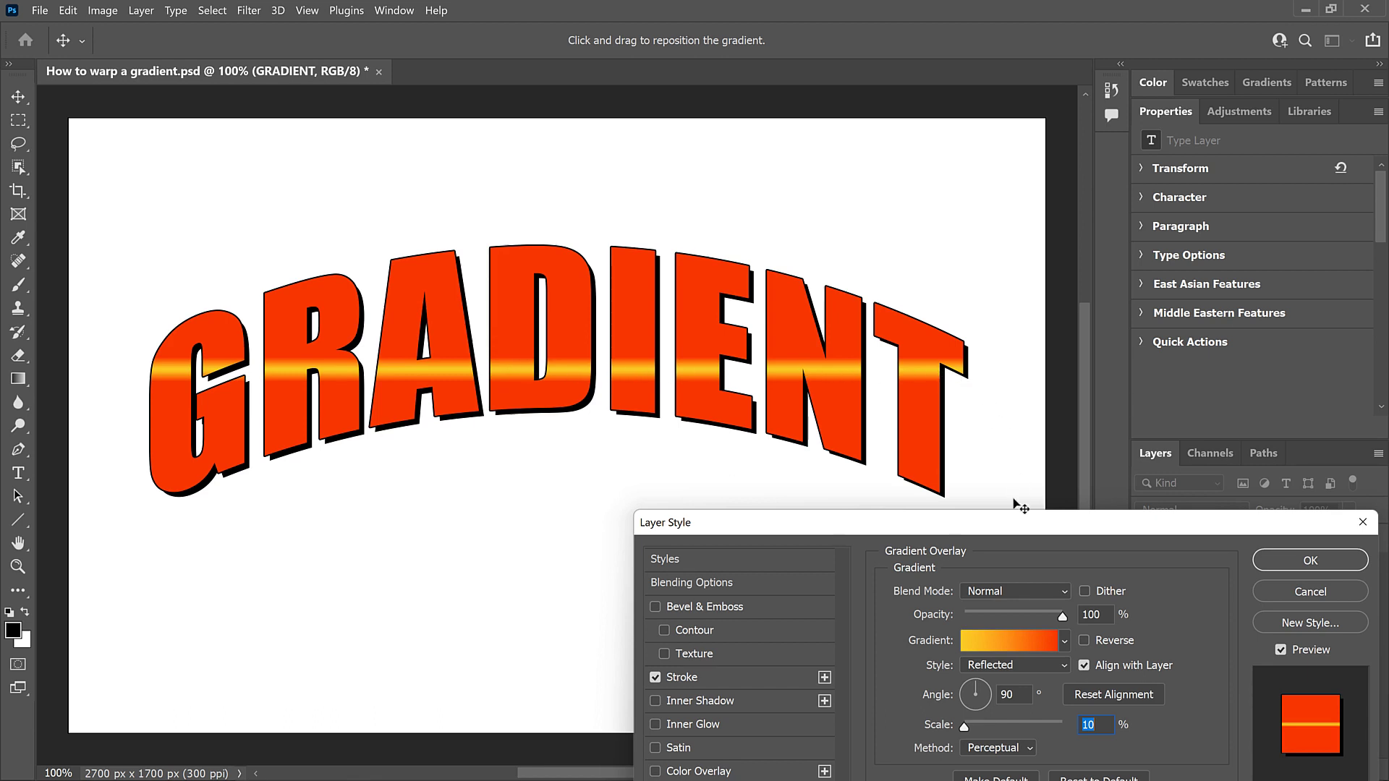
pyautogui.moveTo(1020, 518); pyautogui.dragTo(1012, 198)
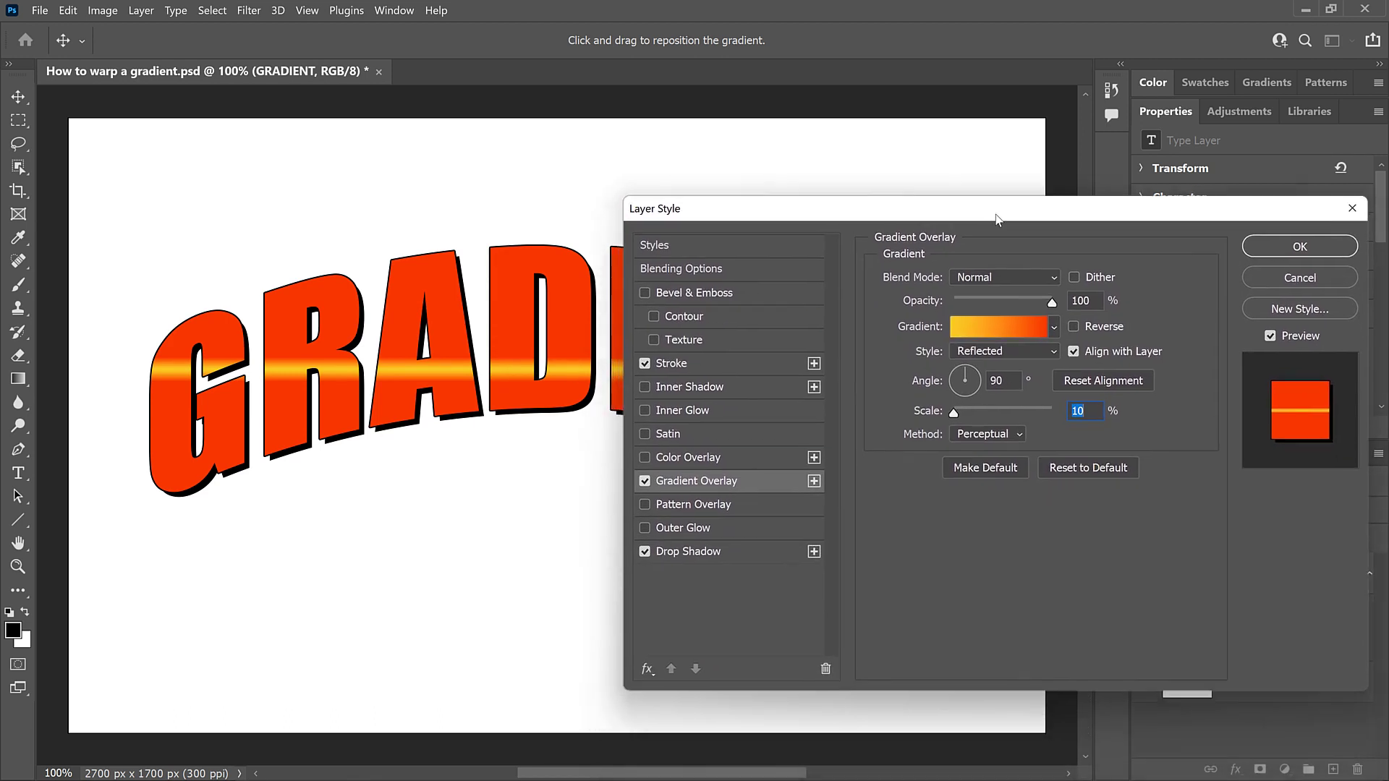
pyautogui.click(1333, 273)
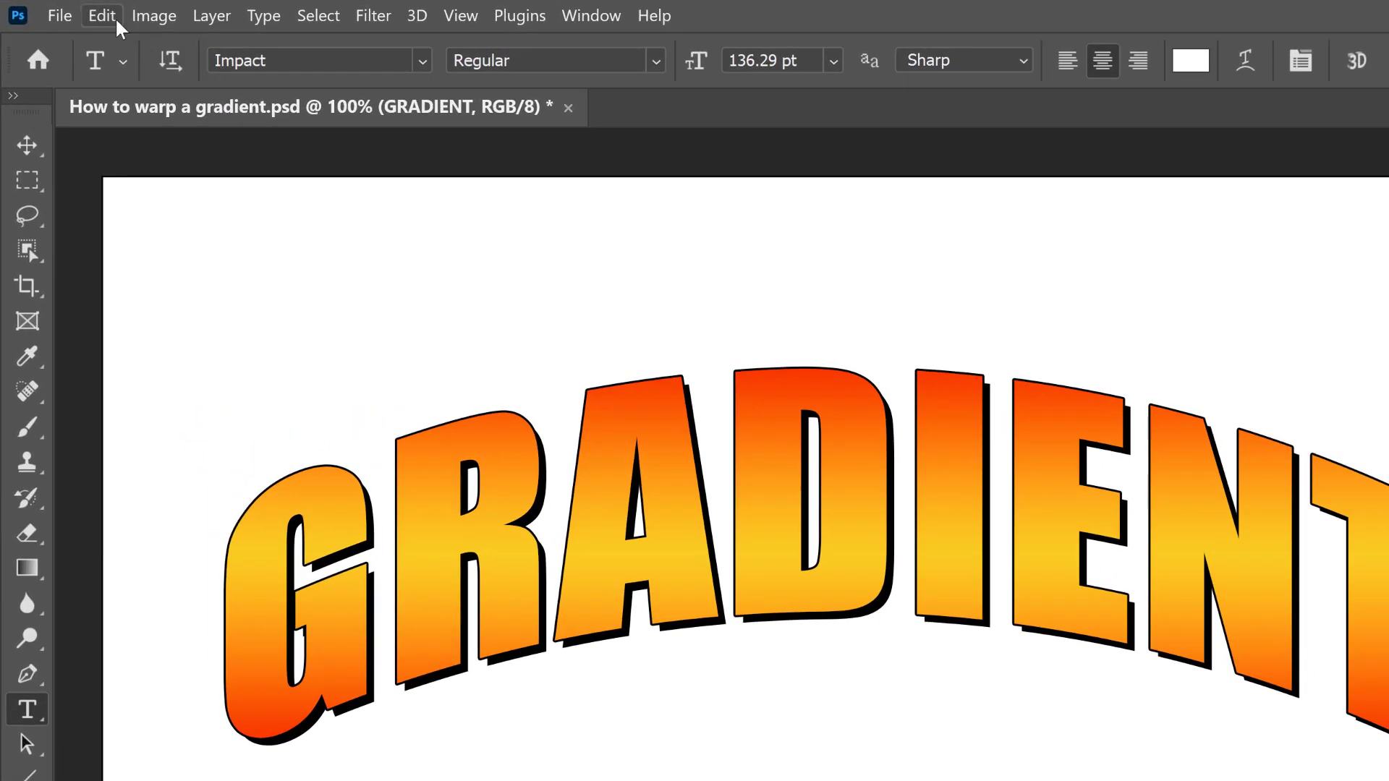
# Use Edit > Undo Warp Text to remove the arch from GRADIENT.
pyautogui.click(102, 15)
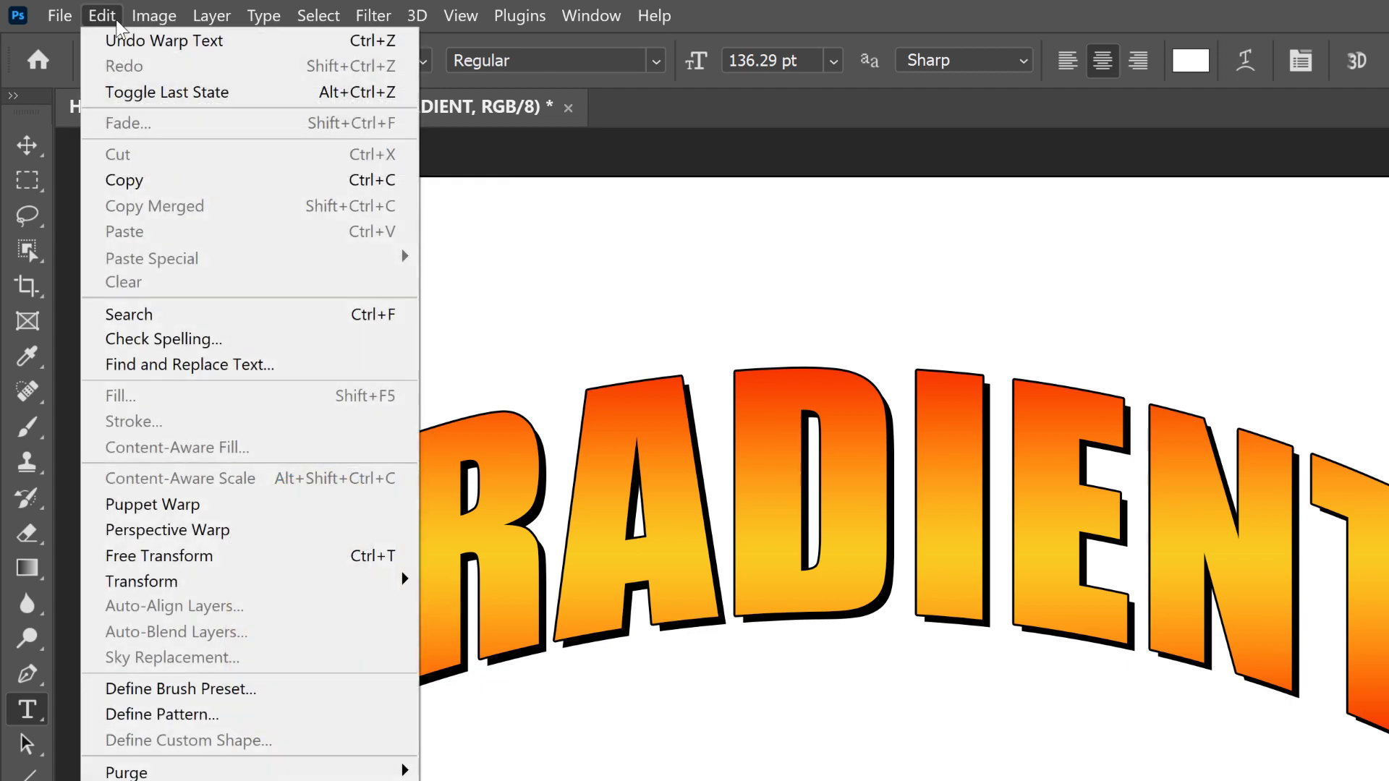
pyautogui.click(241, 43)
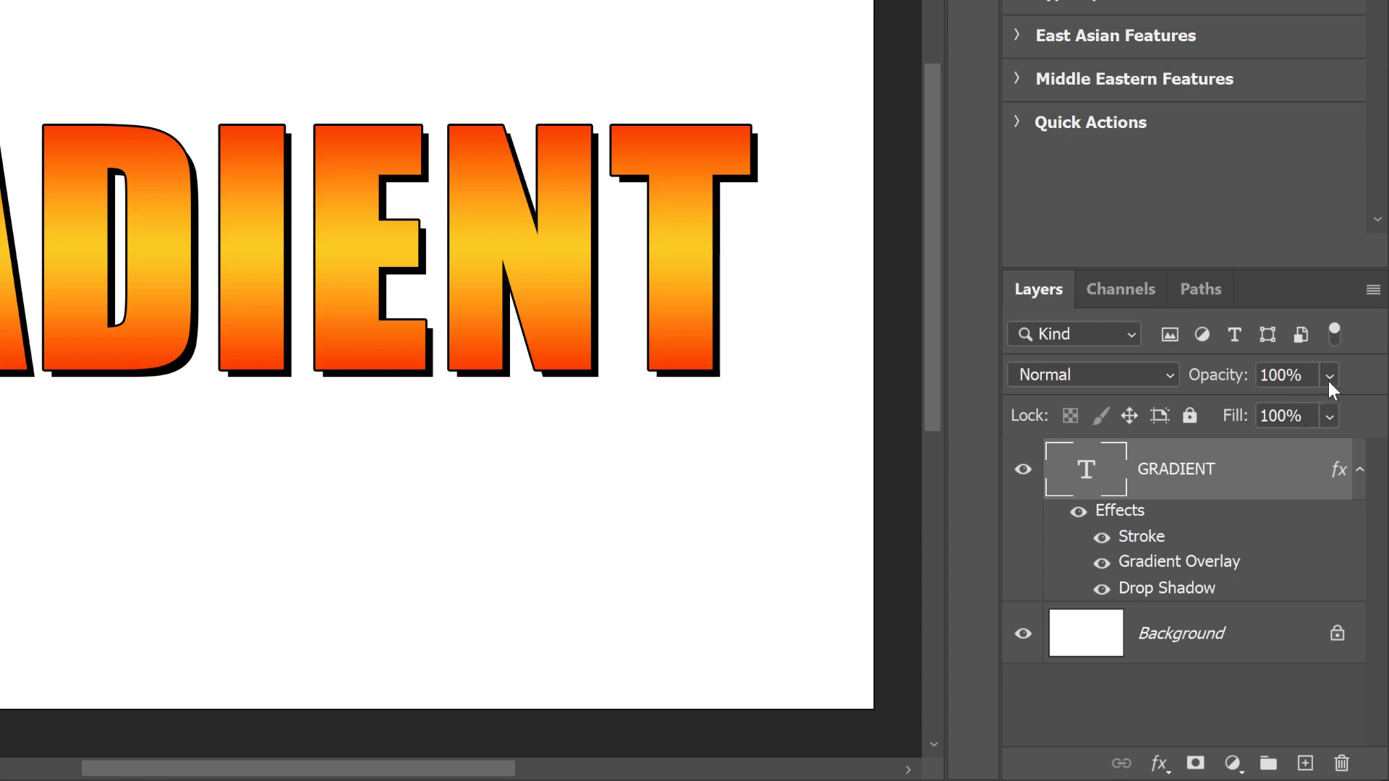
# Convert the GRADIENT layer to a smart object via the Layers panel menu.
pyautogui.click(1373, 292)
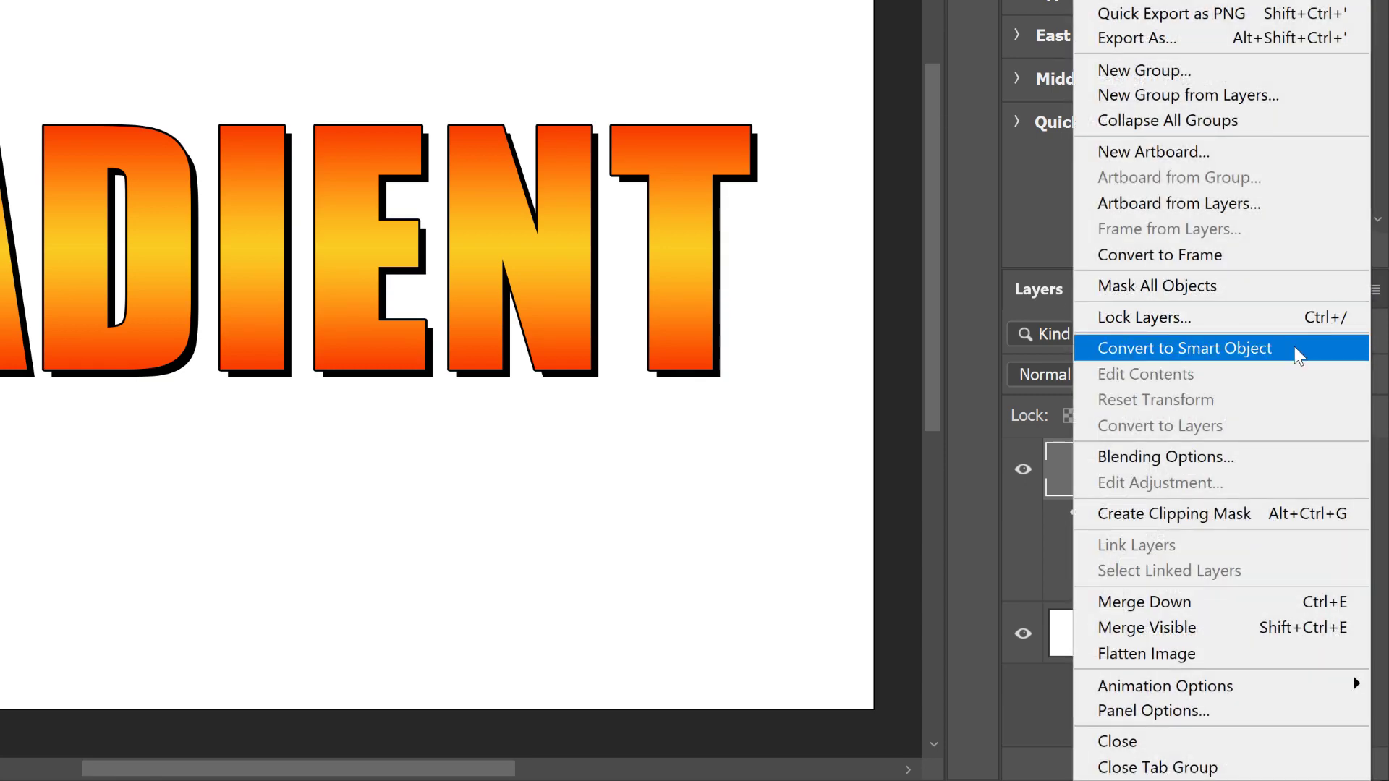
pyautogui.click(1297, 353)
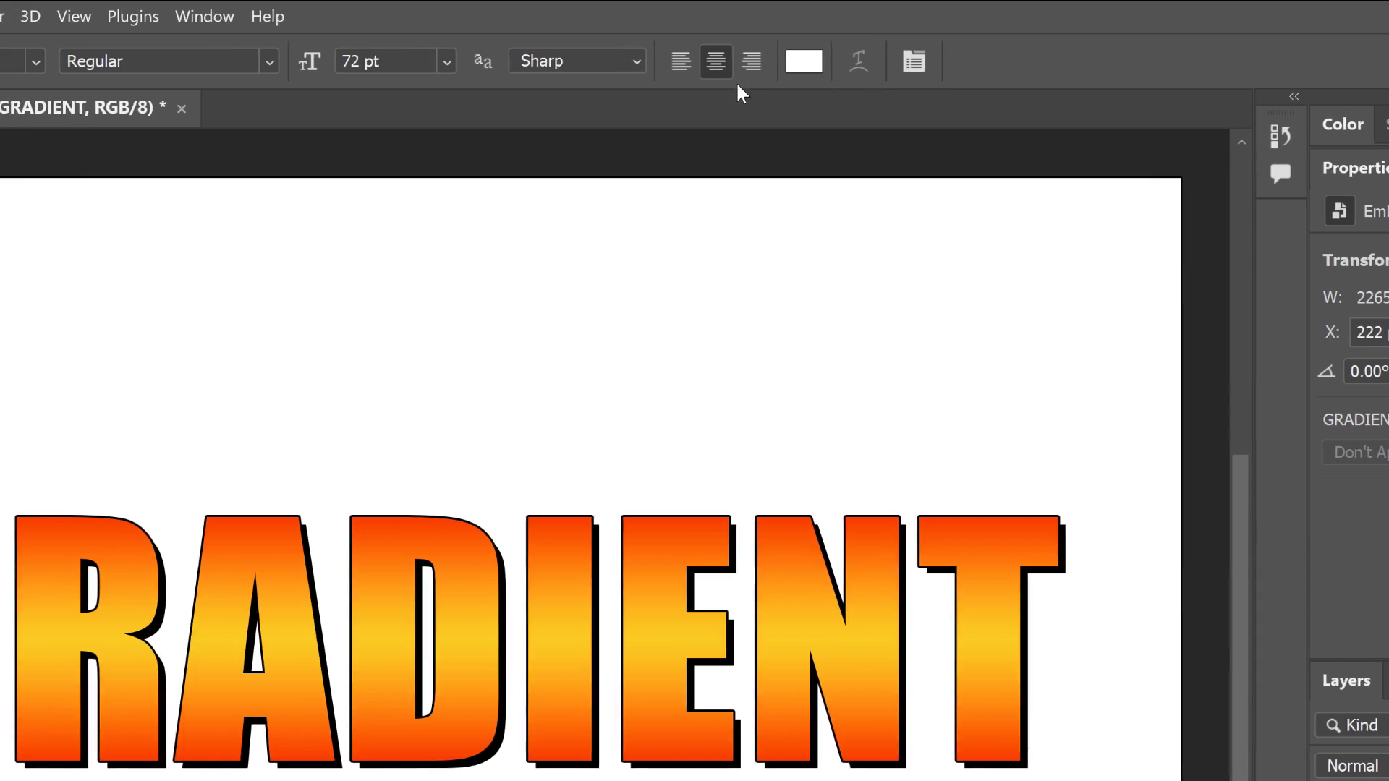
# Confirm Warp Text is unavailable, then start Edit > Transform > Warp on the smart object.
pyautogui.click(279, 21)
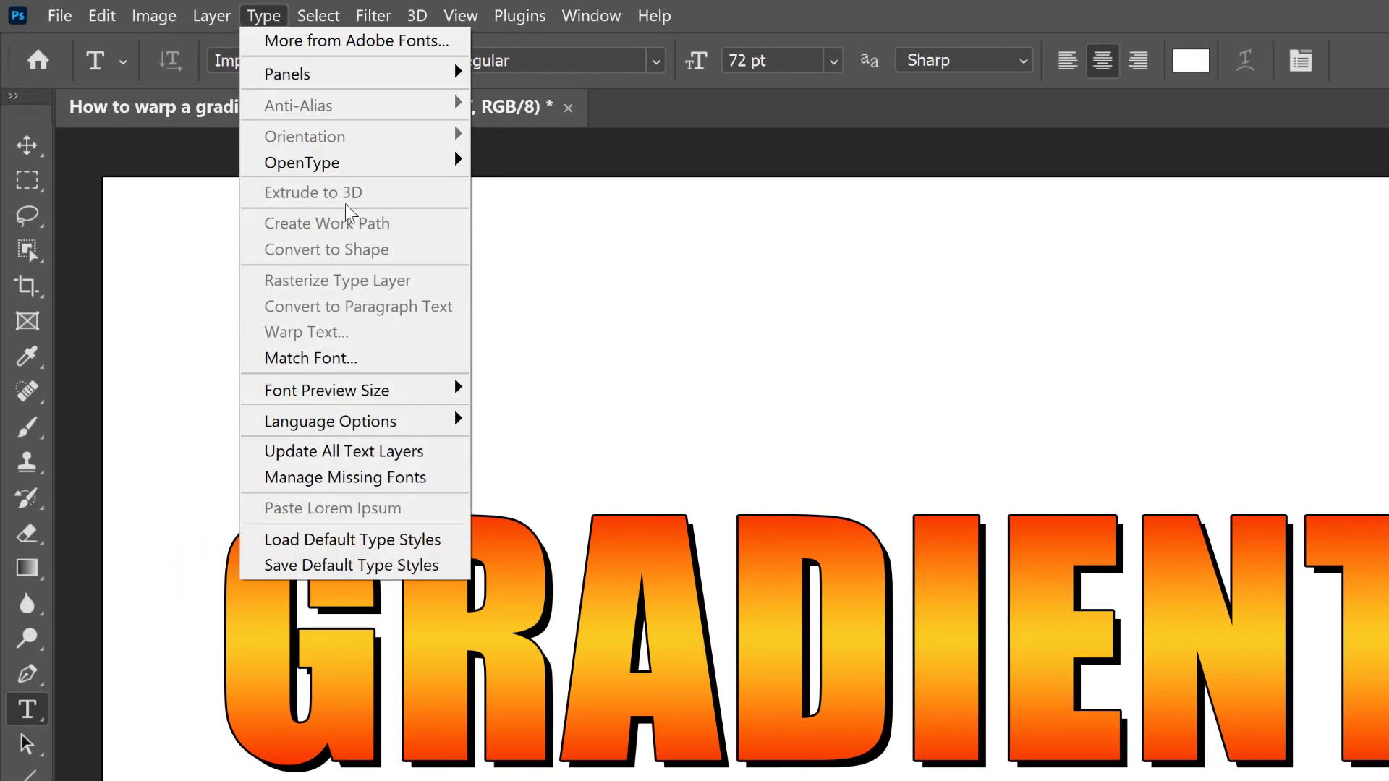
pyautogui.click(516, 327)
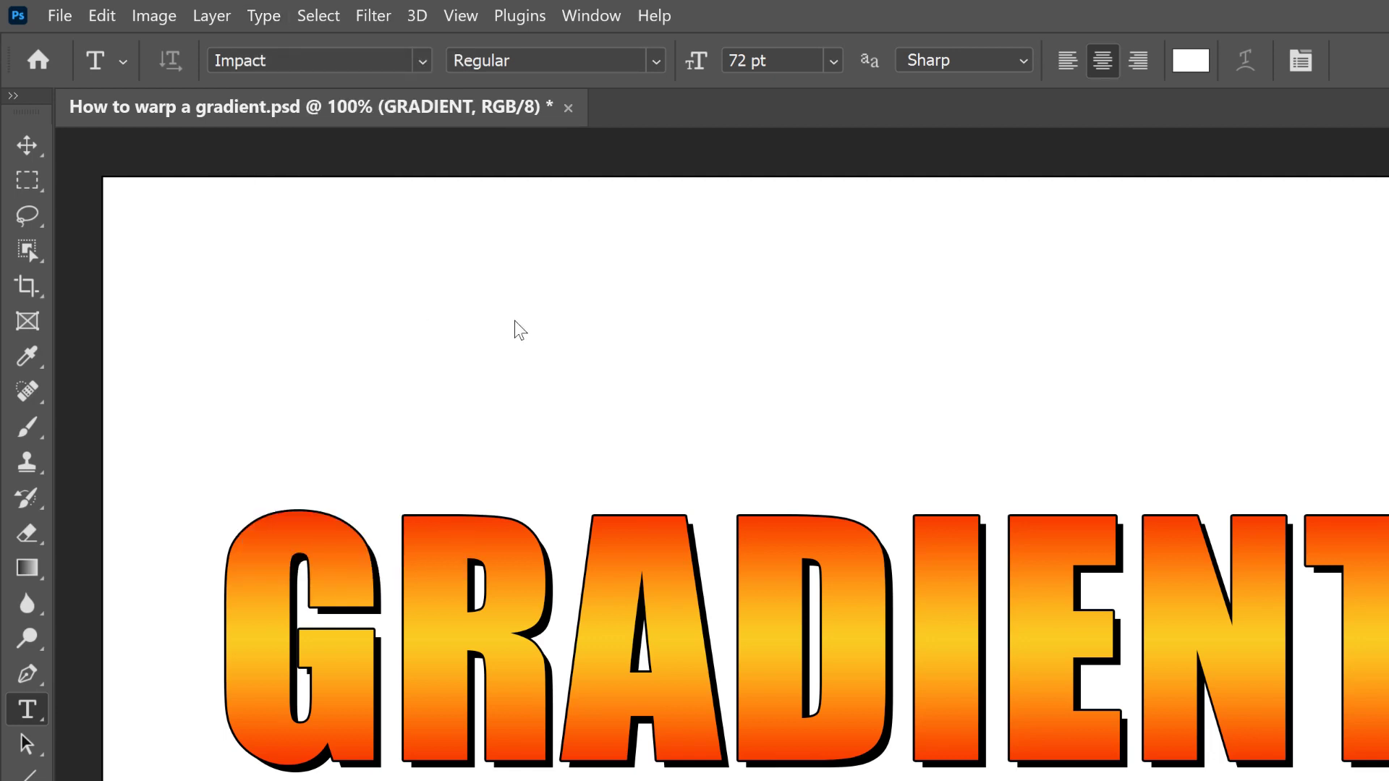
pyautogui.click(102, 16)
pyautogui.moveTo(205, 583)
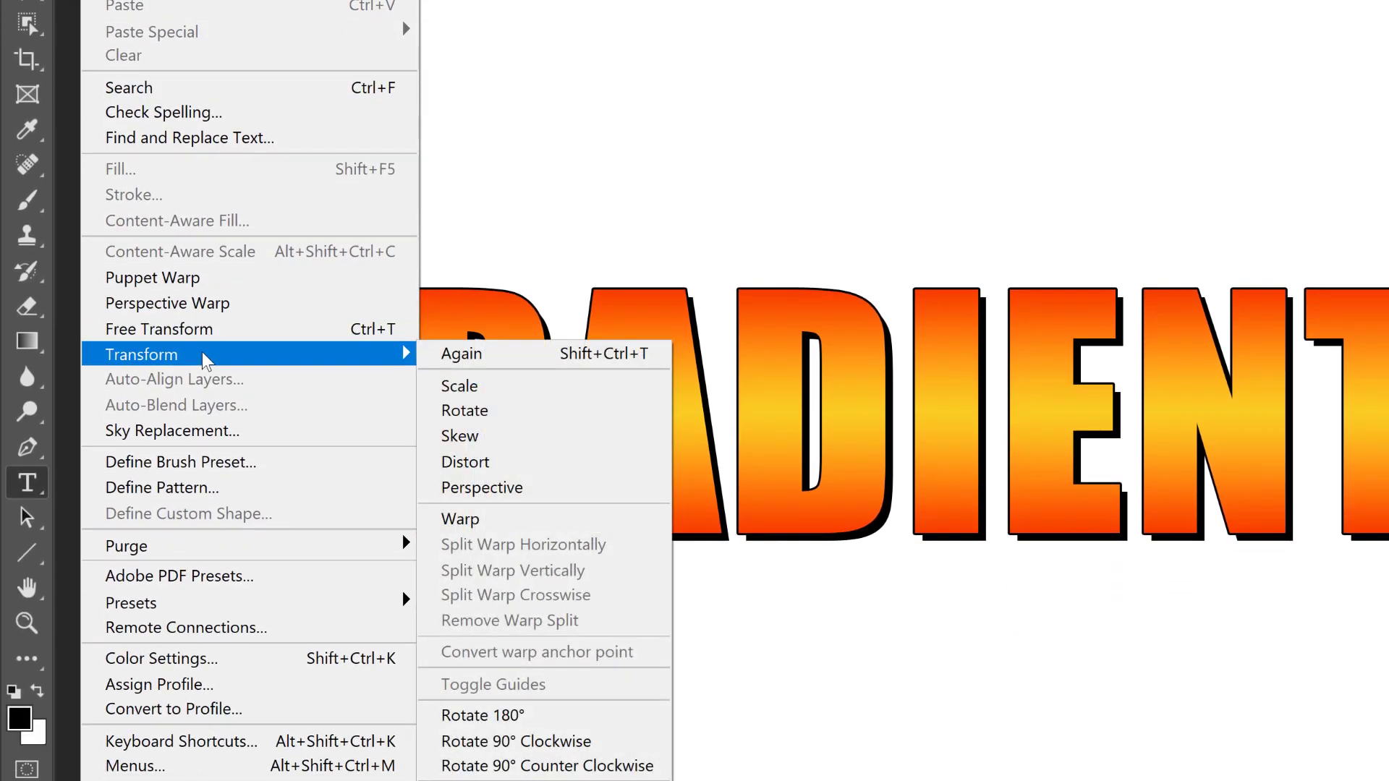
pyautogui.click(505, 518)
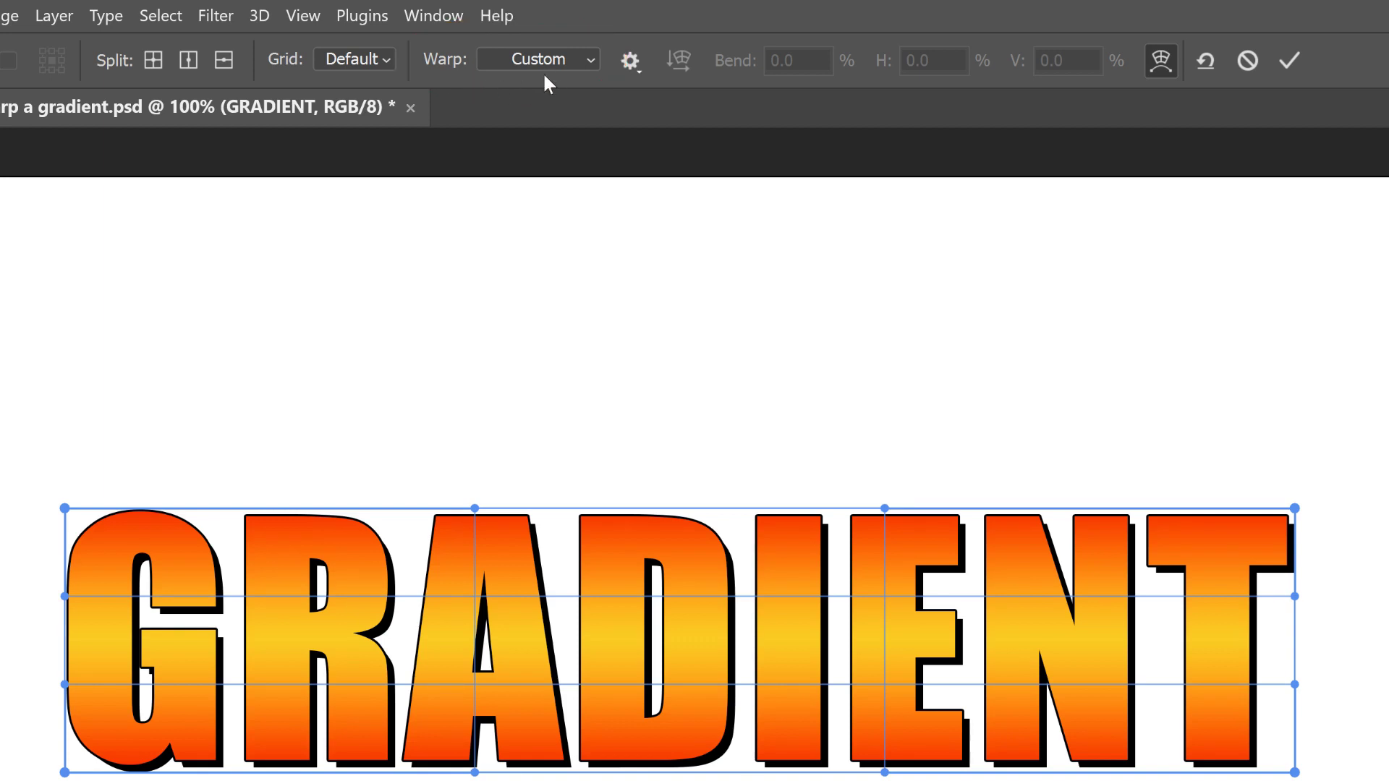
# Try an Arch warp with Bend 30, then switch the warp style to Flag.
pyautogui.click(592, 58)
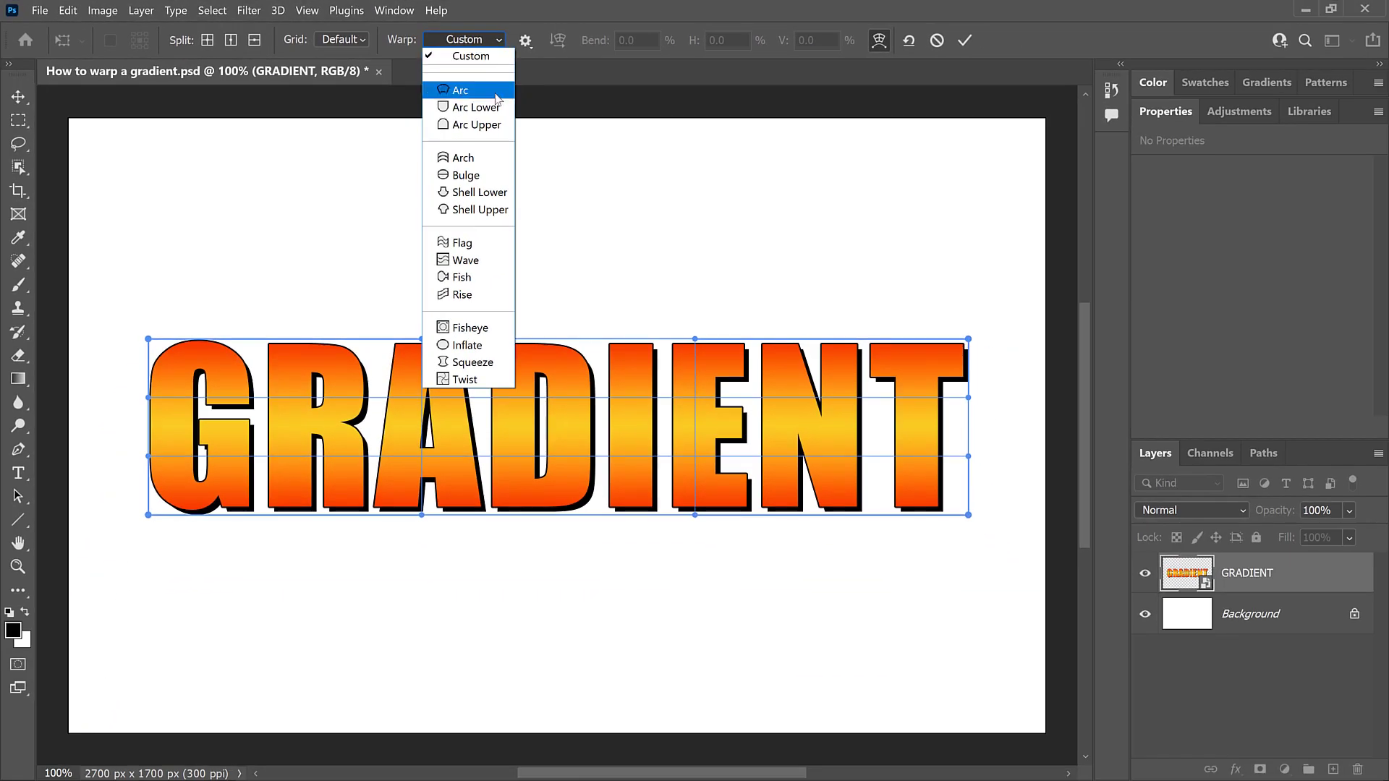
pyautogui.click(486, 160)
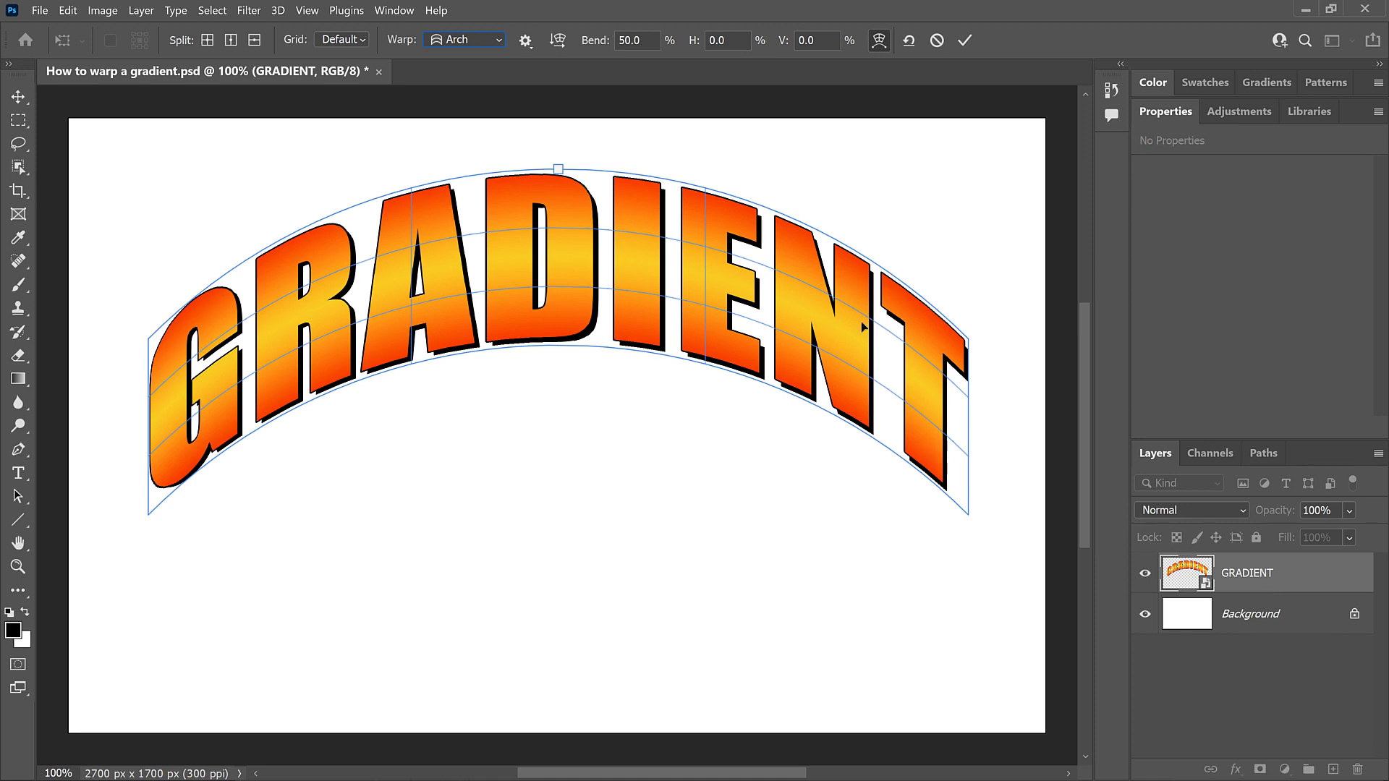
pyautogui.click(606, 41)
pyautogui.write('30')
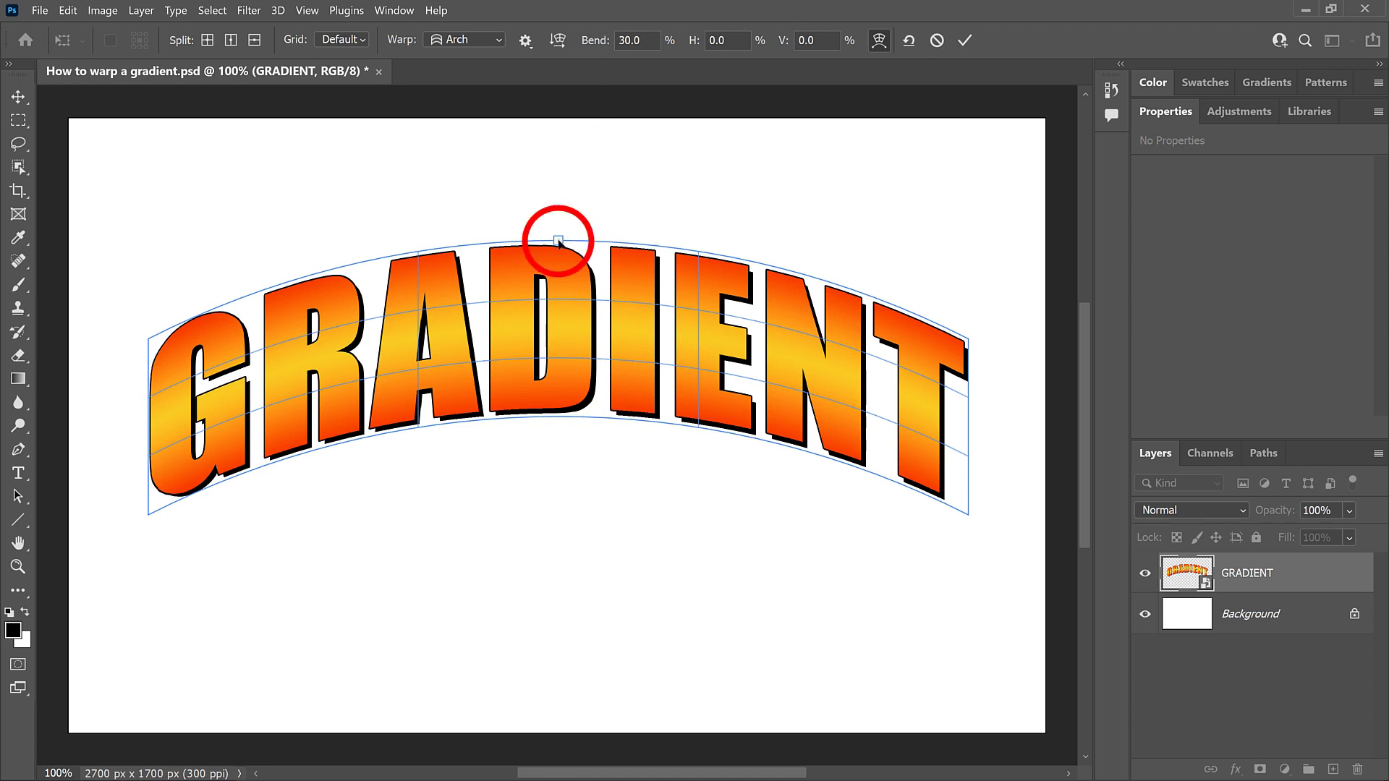
pyautogui.moveTo(558, 240)
pyautogui.mouseDown()
pyautogui.moveTo(558, 493)
pyautogui.moveTo(558, 241)
pyautogui.mouseUp()
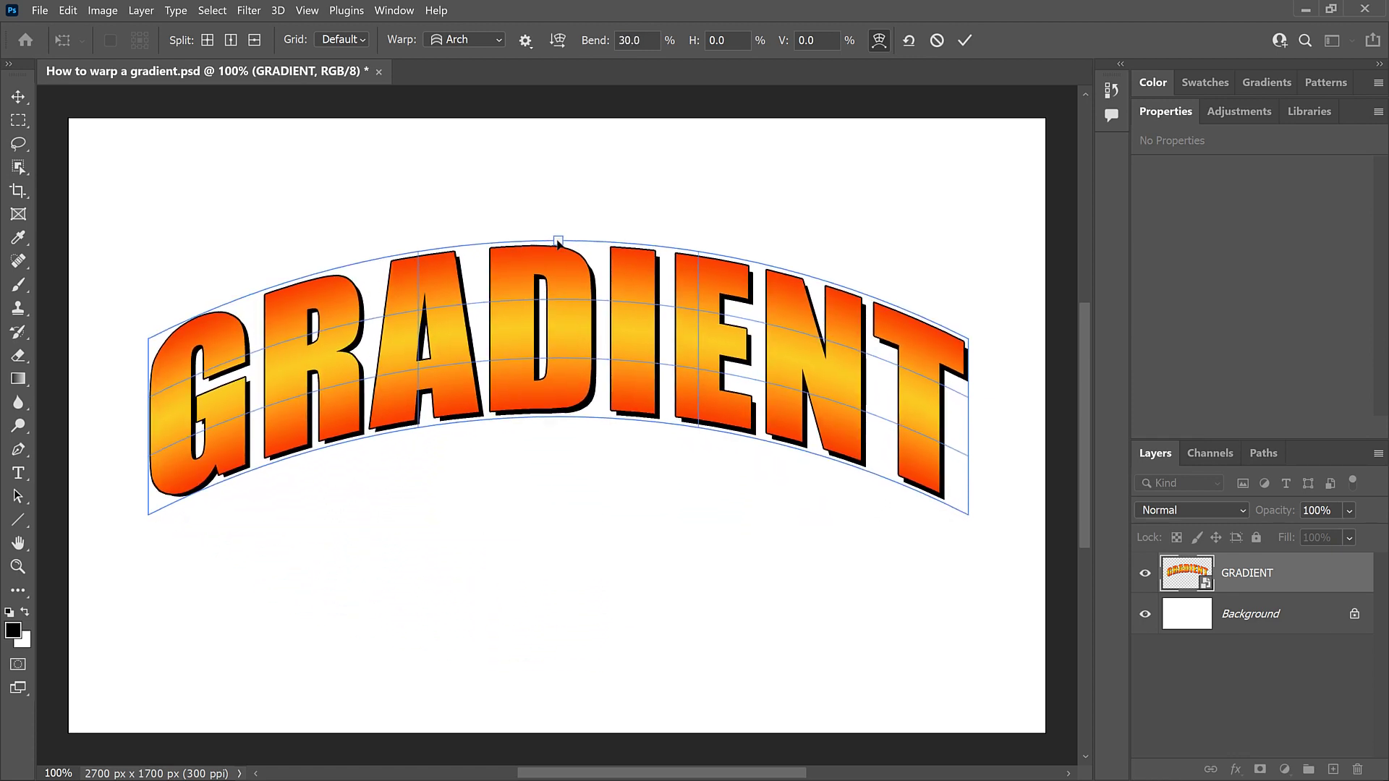
pyautogui.click(499, 41)
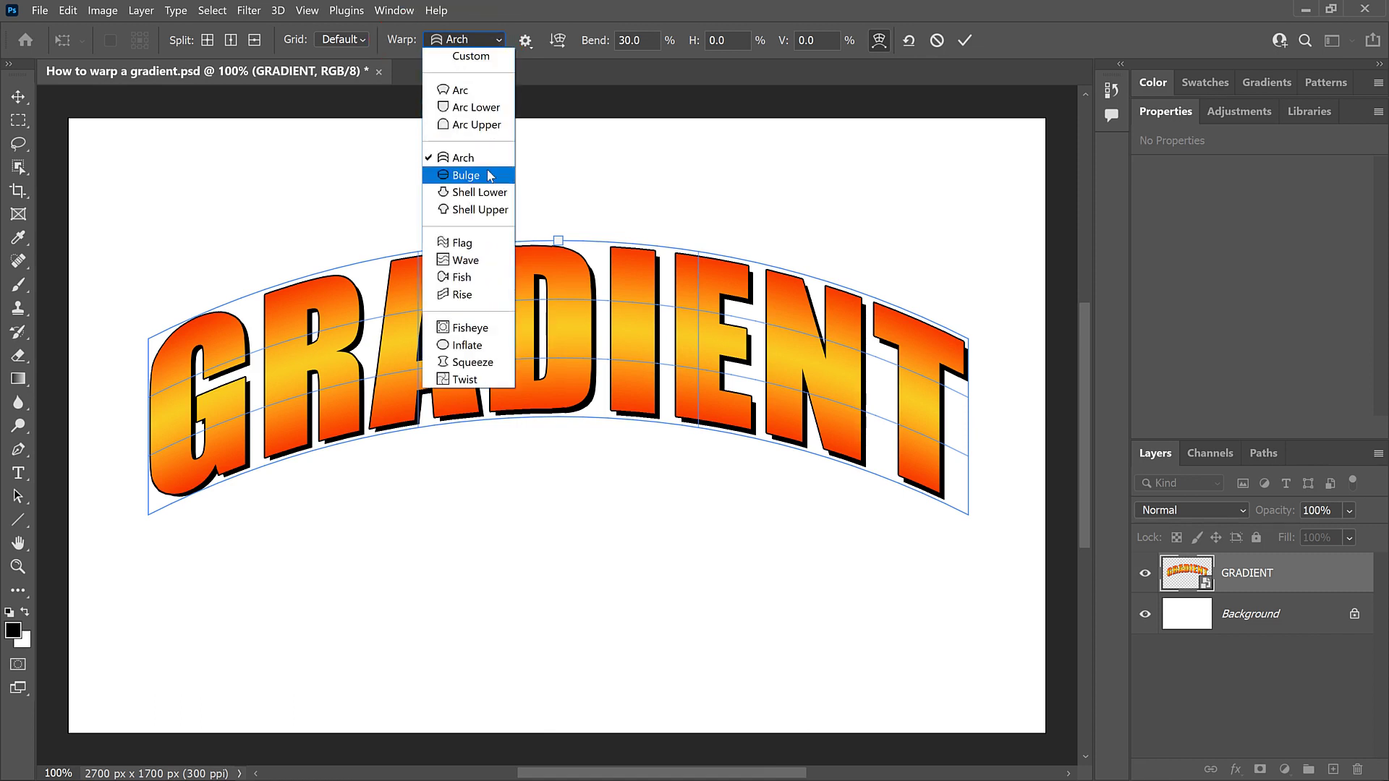
pyautogui.click(483, 243)
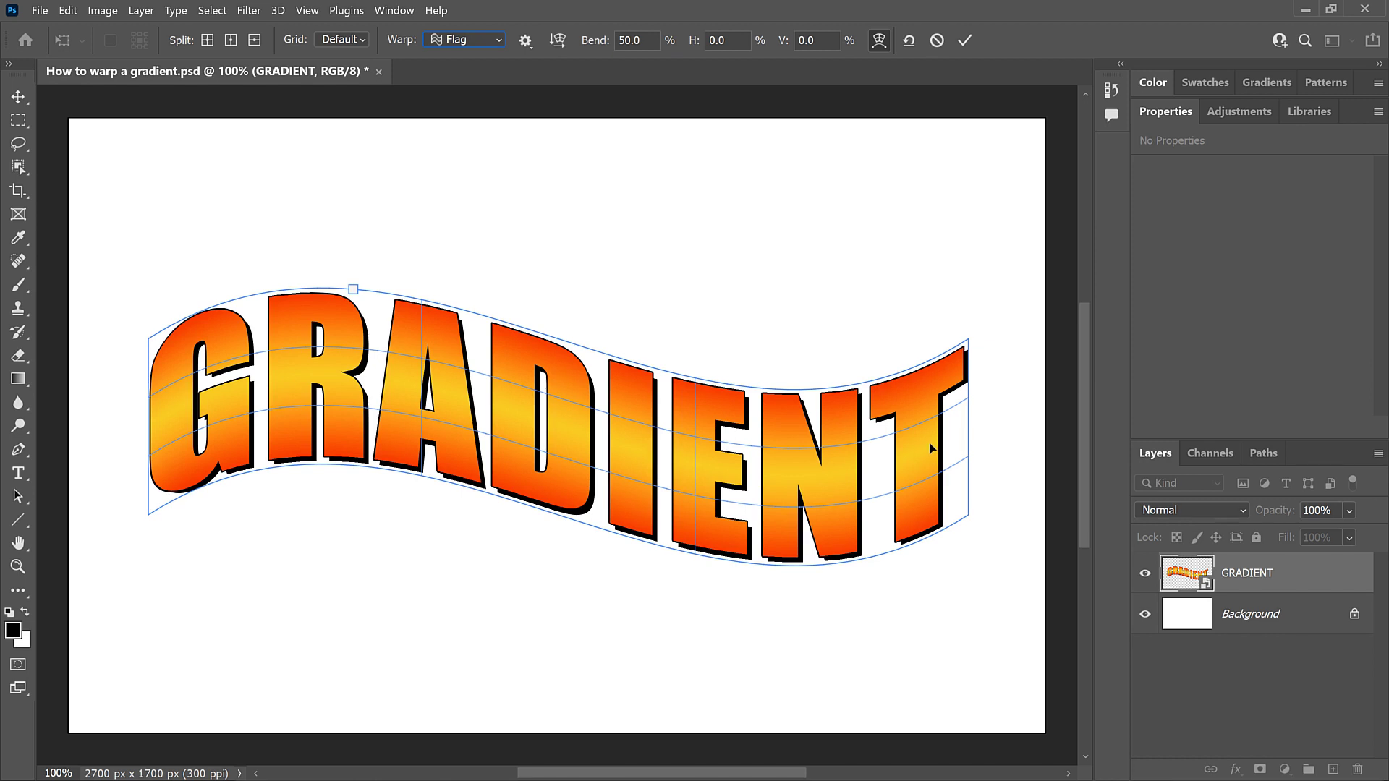
# Commit the Flag warp with the options-bar checkmark.
pyautogui.click(967, 45)
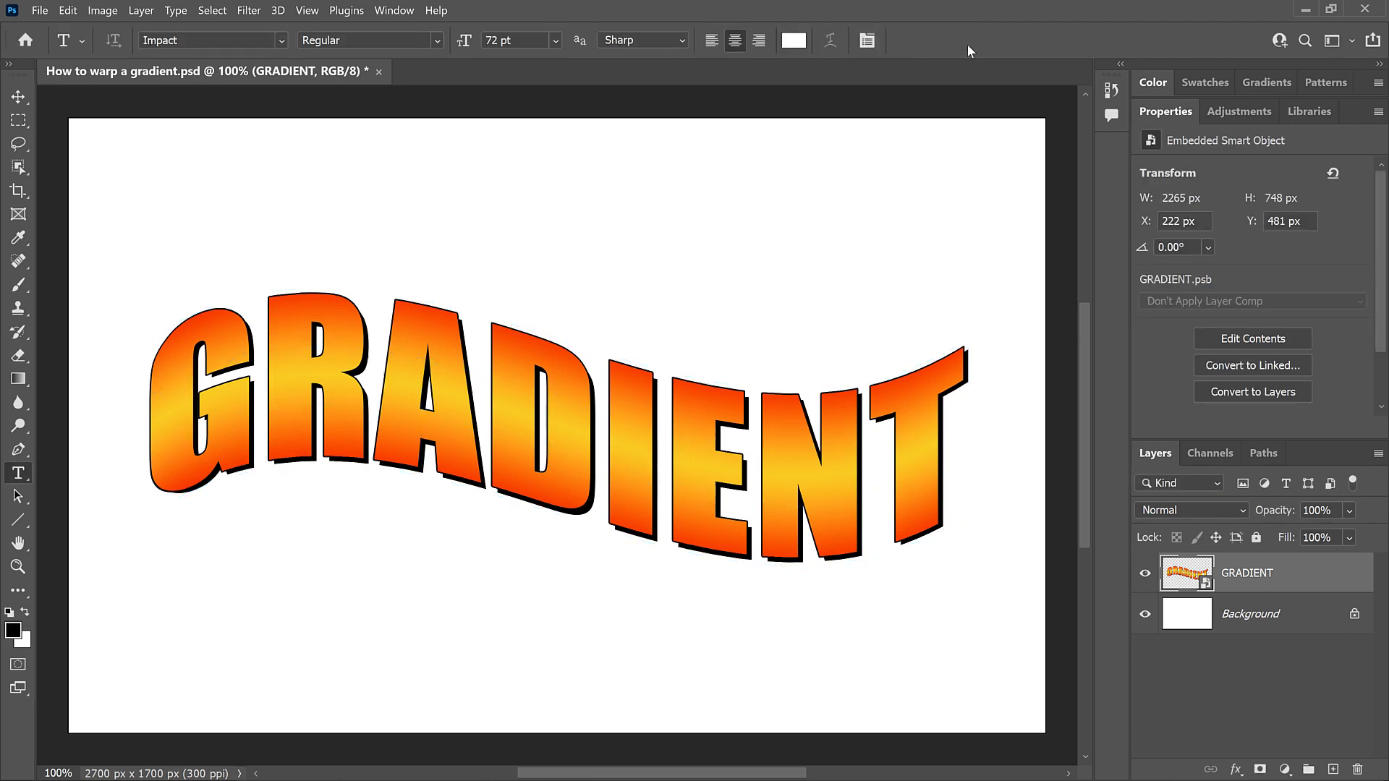